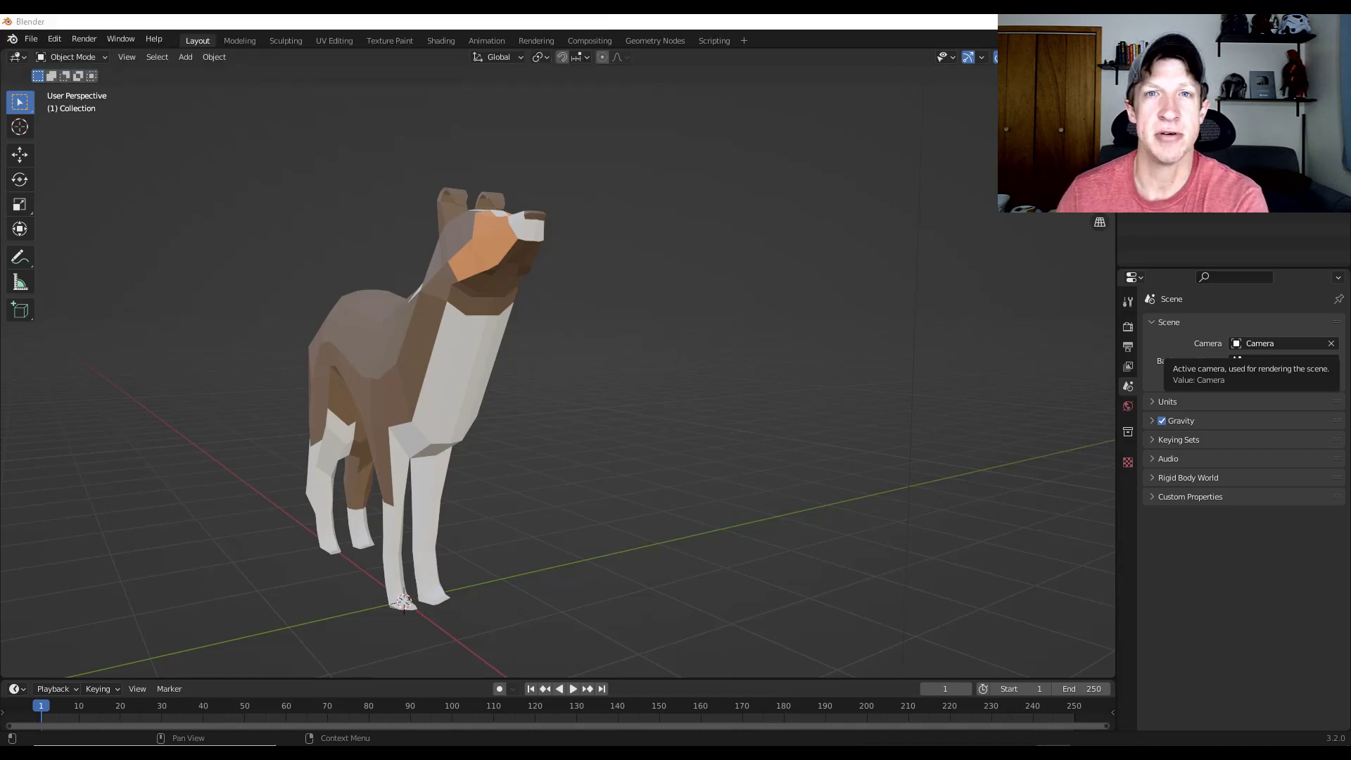
- Add a new mesh plane to the scene
scroll(742, 442, down, 5)
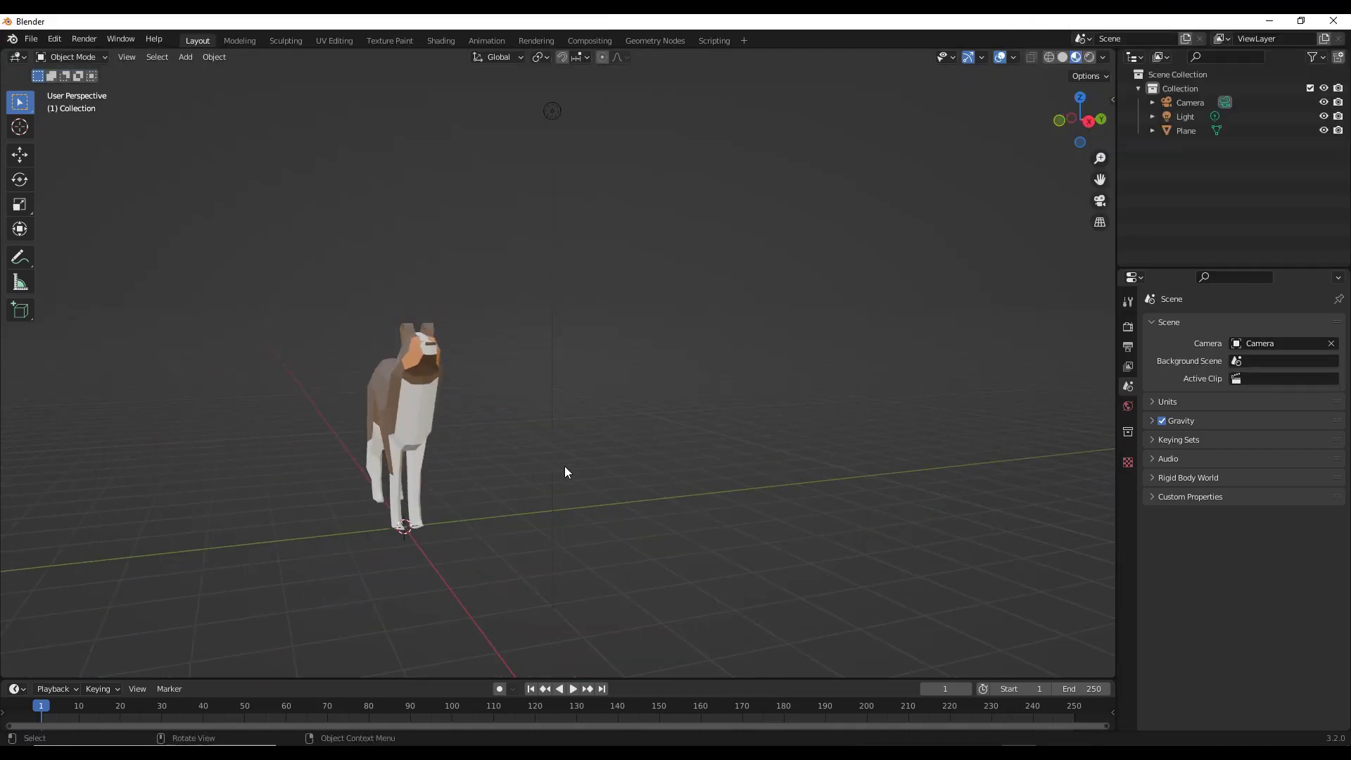
middle_drag(564, 466, 602, 459)
key(shift+a)
mouse_move(601, 458)
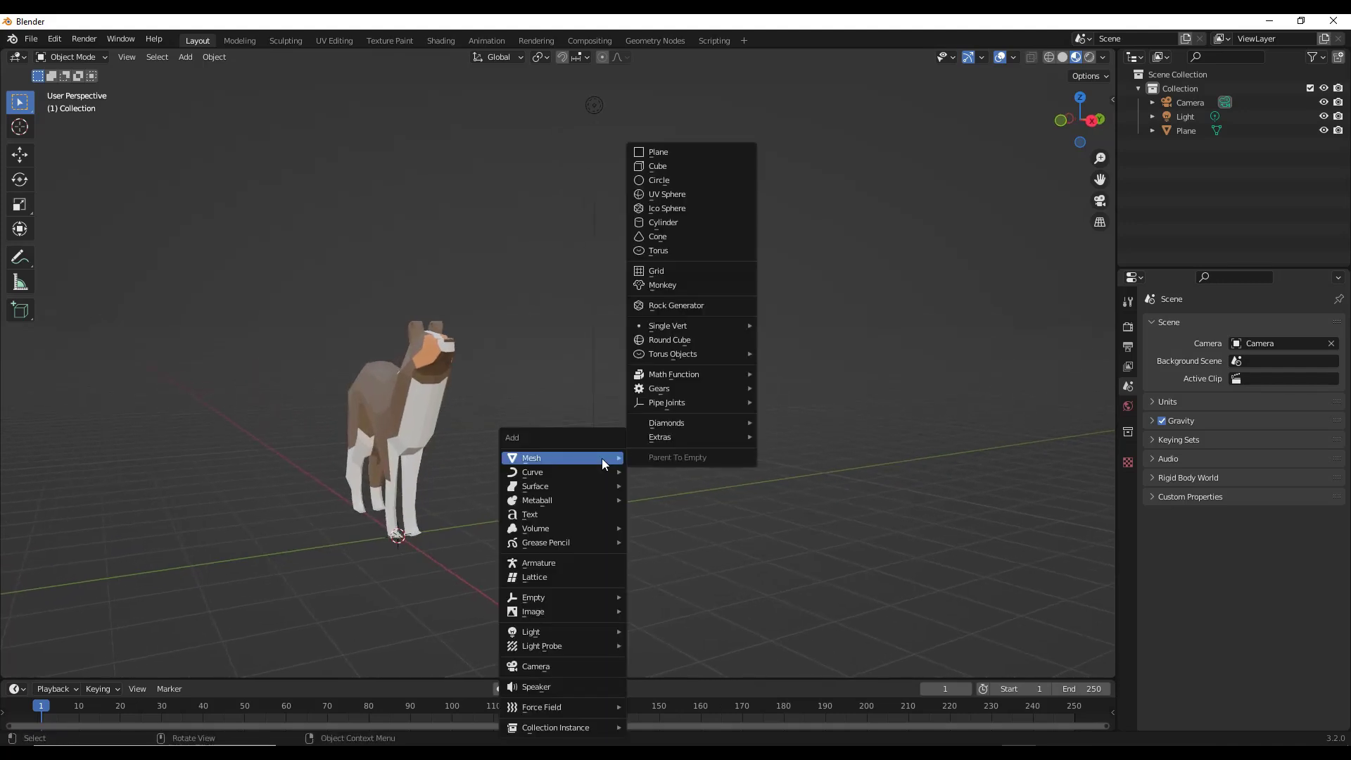
click(671, 151)
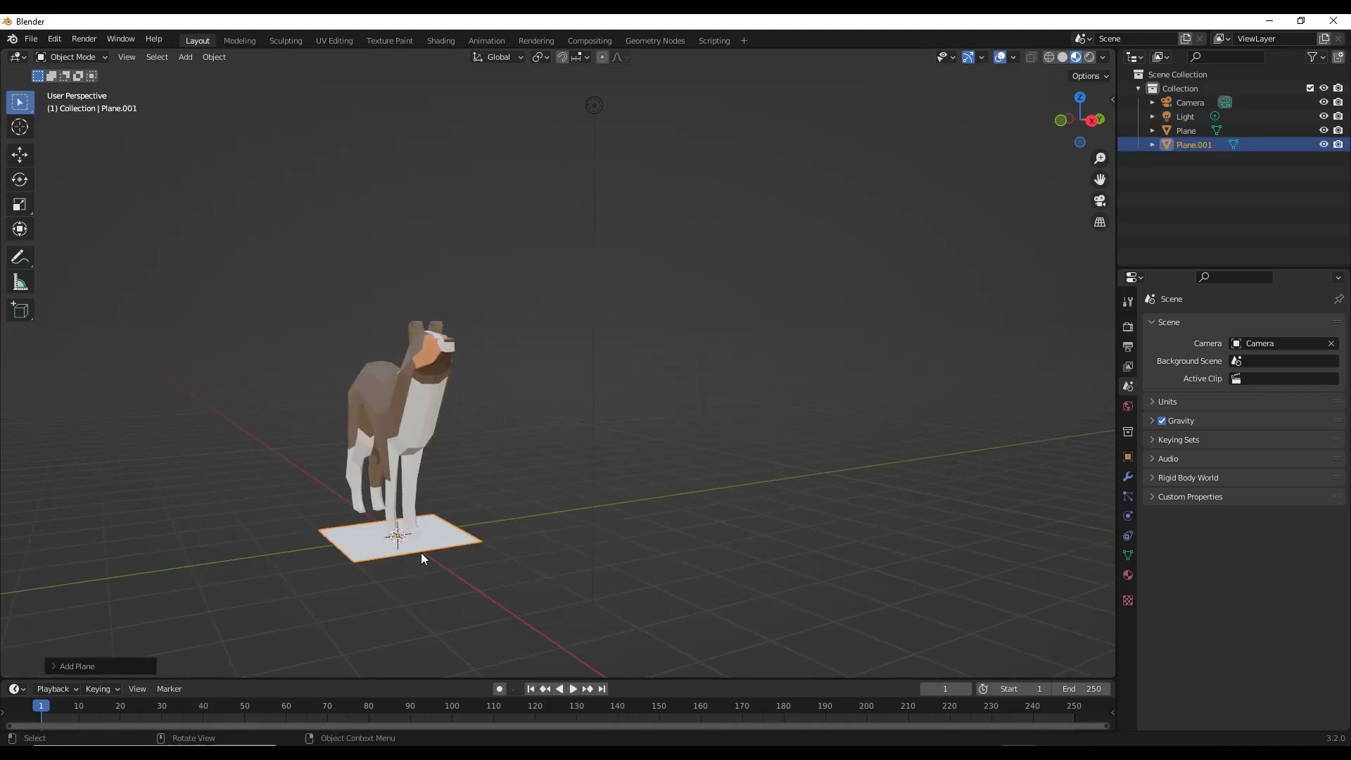
- Move the plane to the right of the dog and scale it up into a broad sheet
key(g)
click(732, 484)
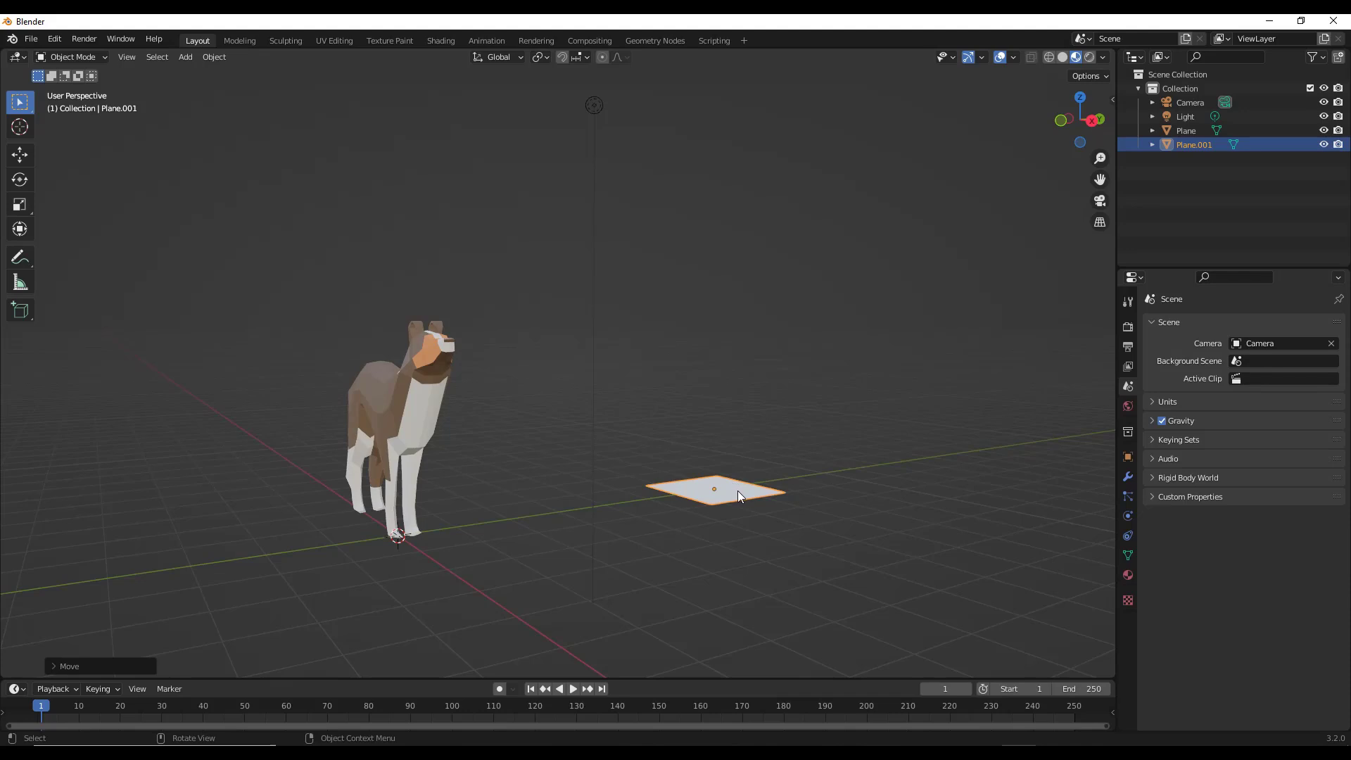
key(s)
click(843, 505)
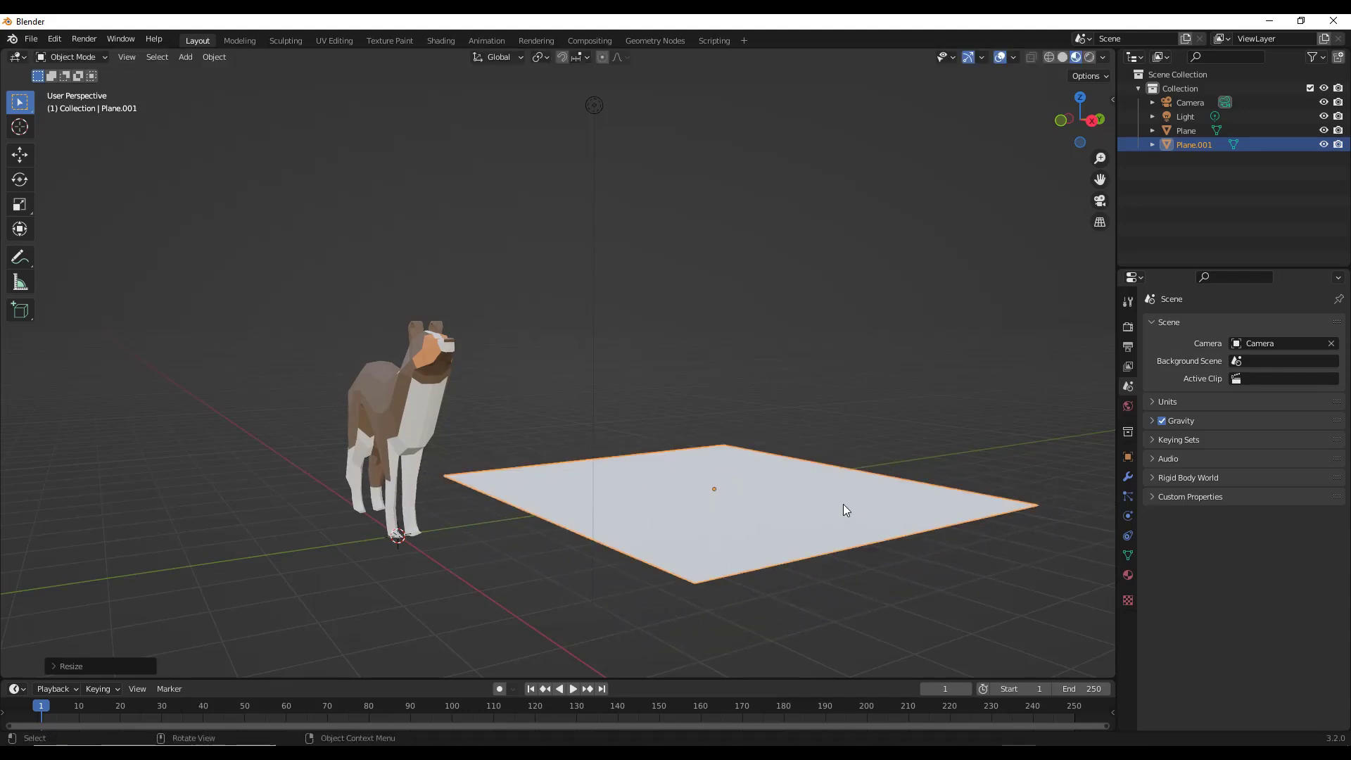
- In Edit Mode, subdivide the plane with 10 cuts
key(Tab)
middle_drag(843, 504, 774, 492)
right_click(731, 440)
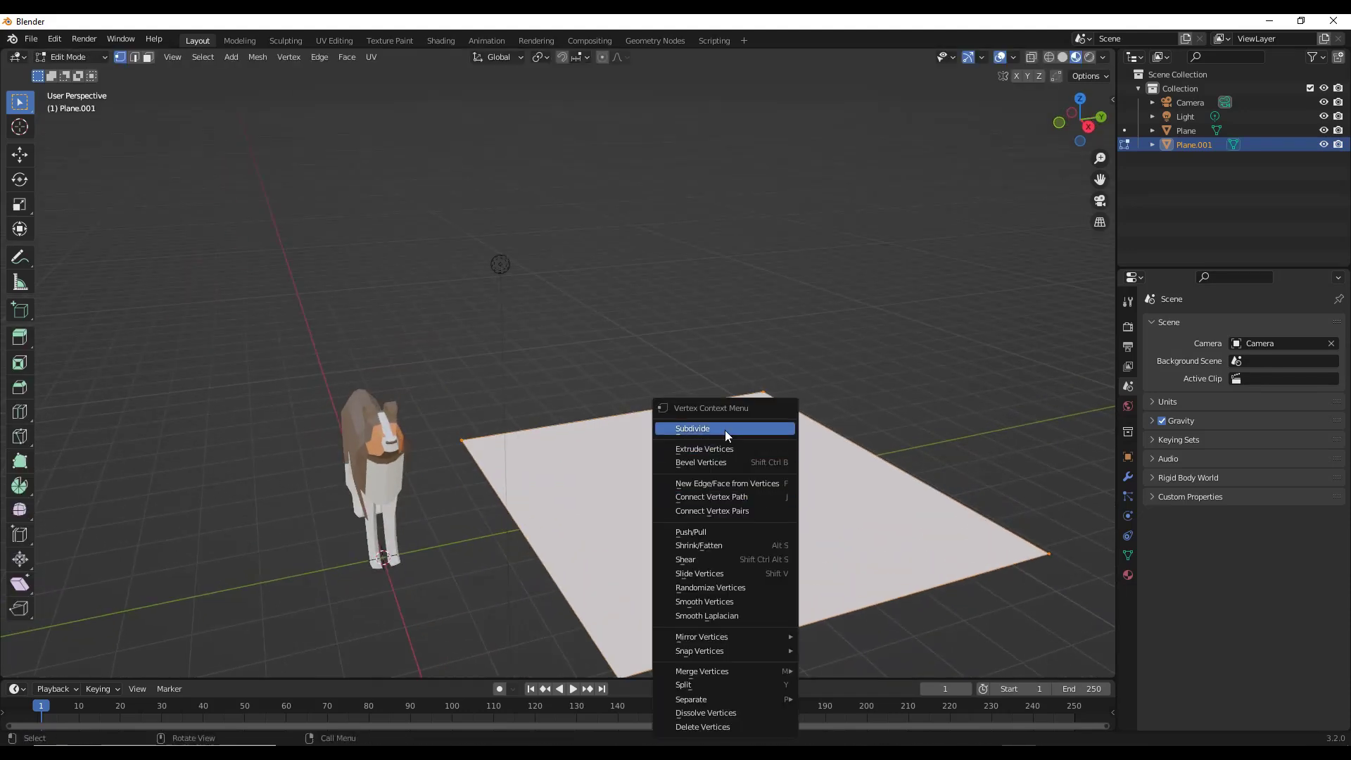
click(727, 434)
click(91, 671)
click(181, 568)
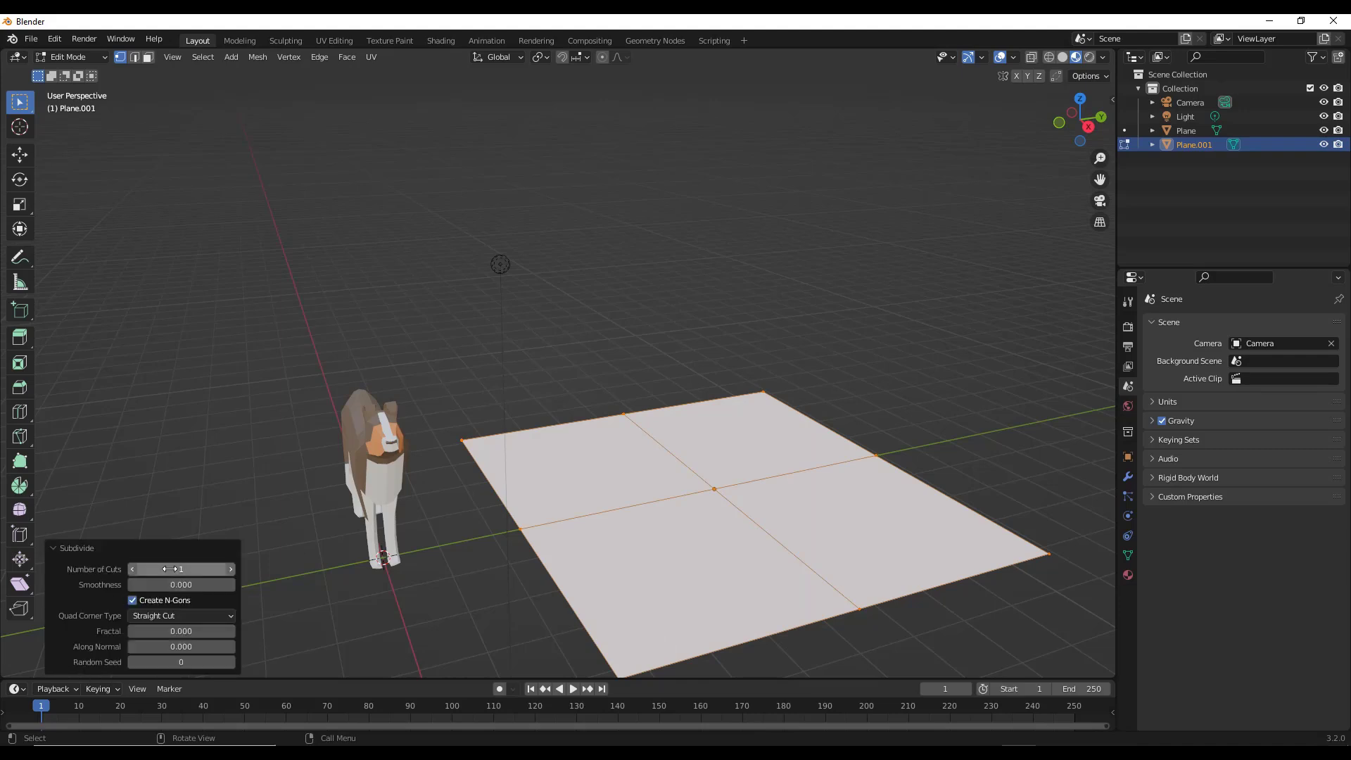
text(10)
key(Return)
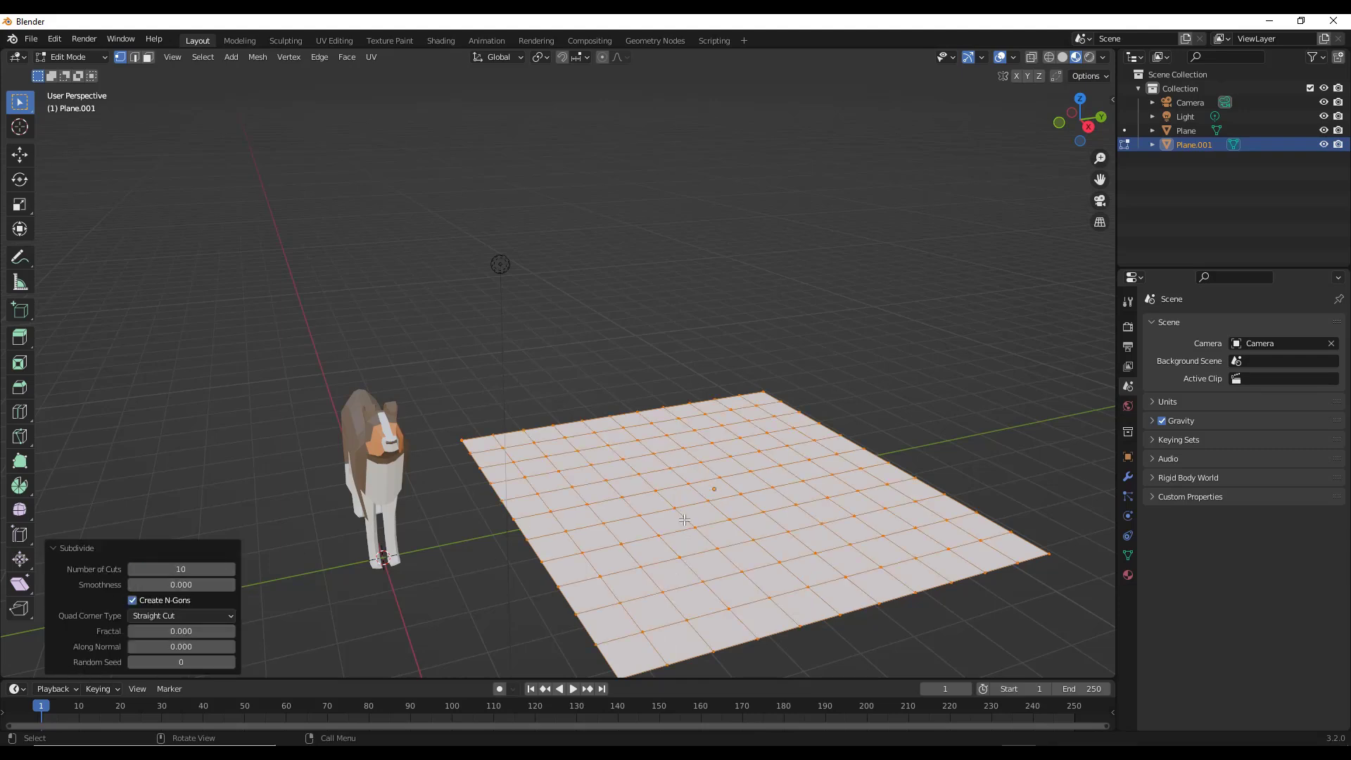
- Subdivide the grid again with 3 cuts and return to Object Mode
right_click(637, 431)
click(631, 429)
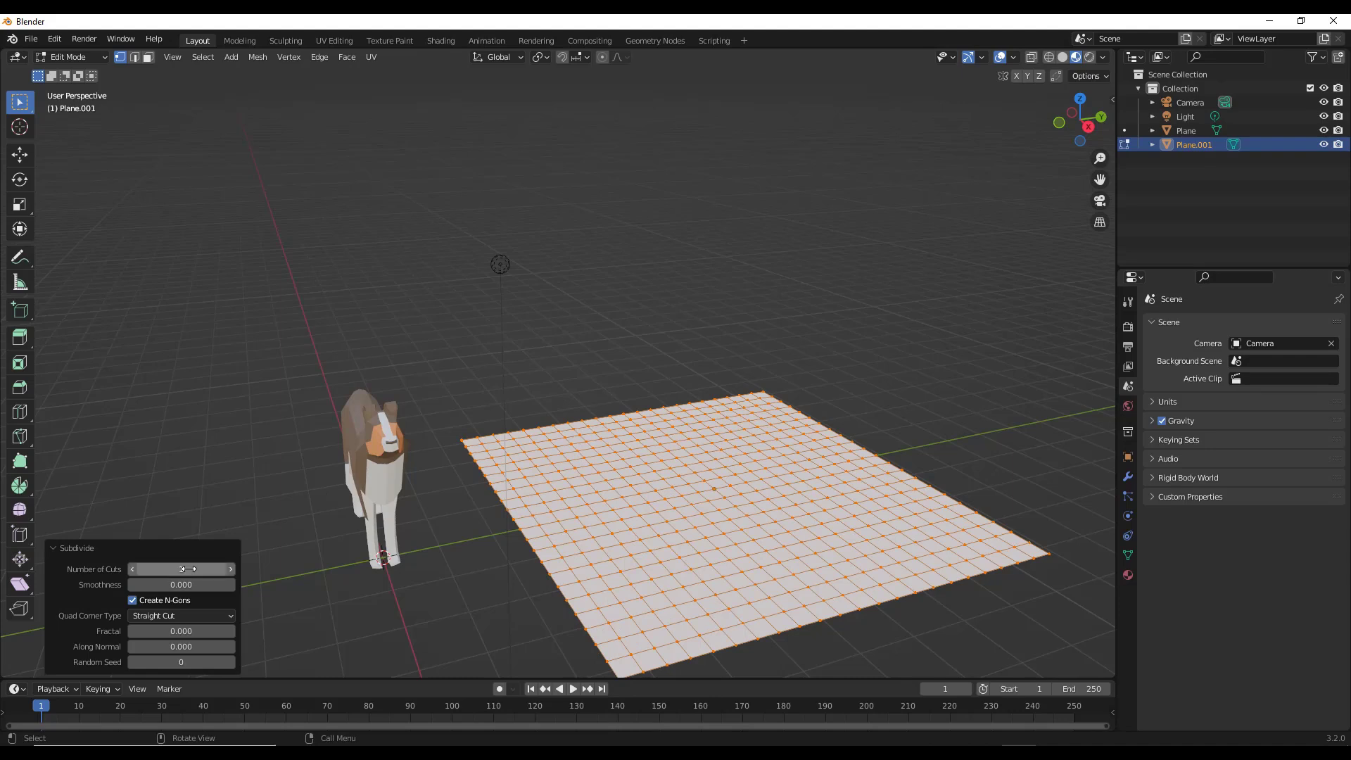
click(231, 570)
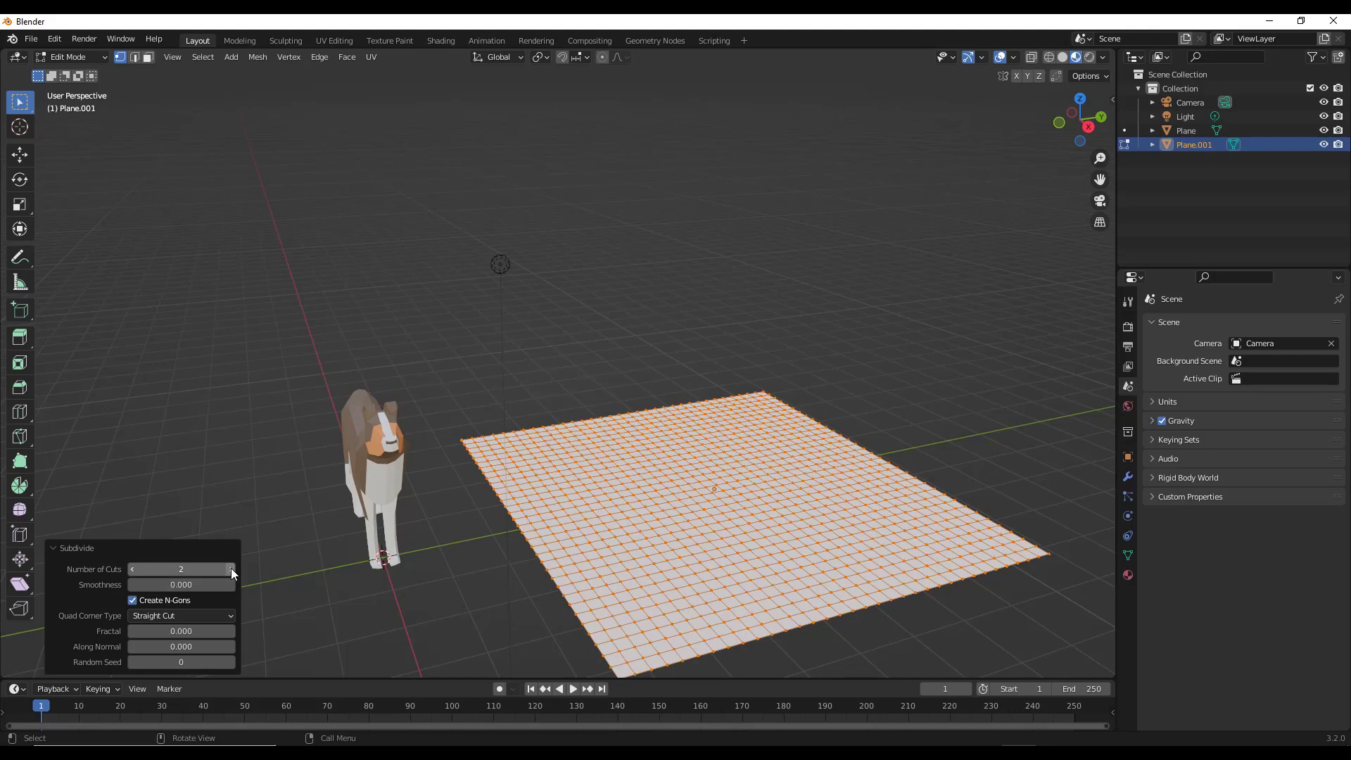
click(231, 568)
key(Tab)
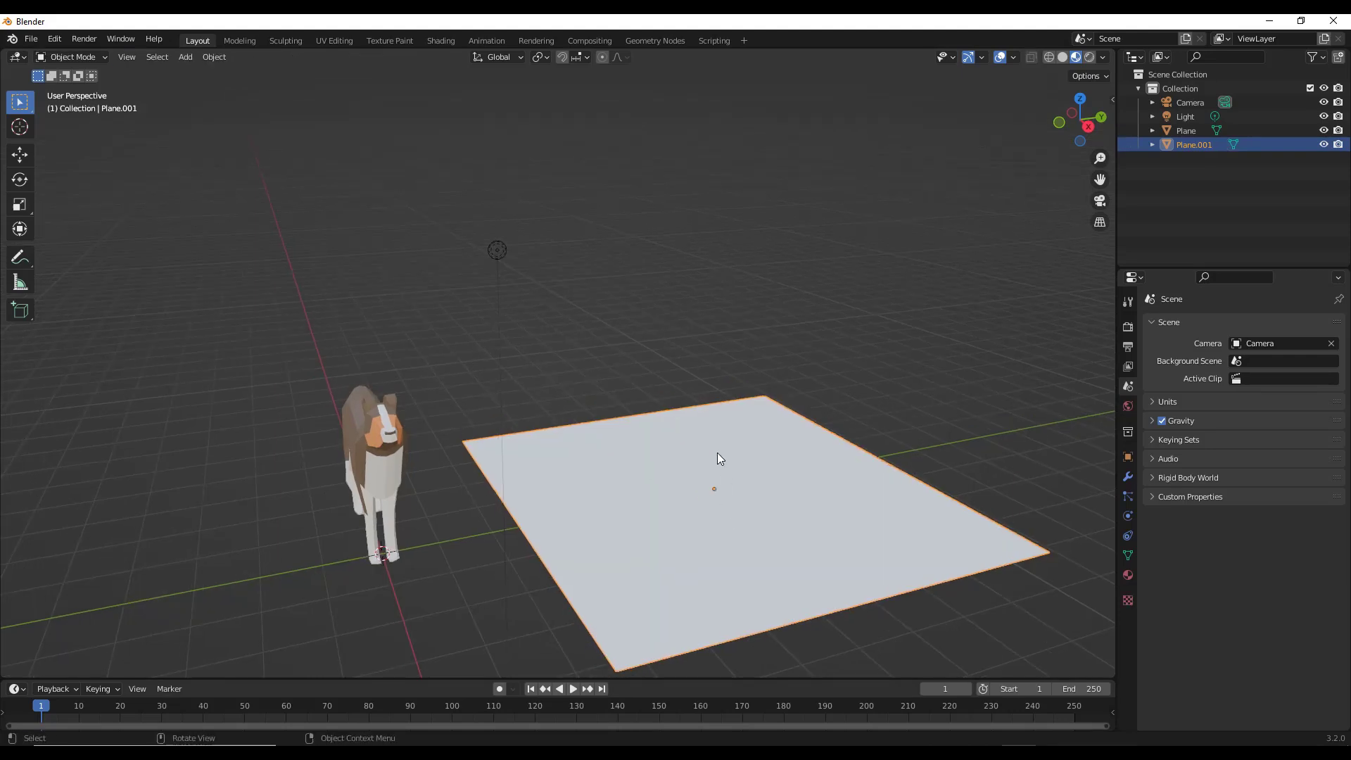
- Apply the plane's rotation and scale
middle_drag(716, 454, 819, 552)
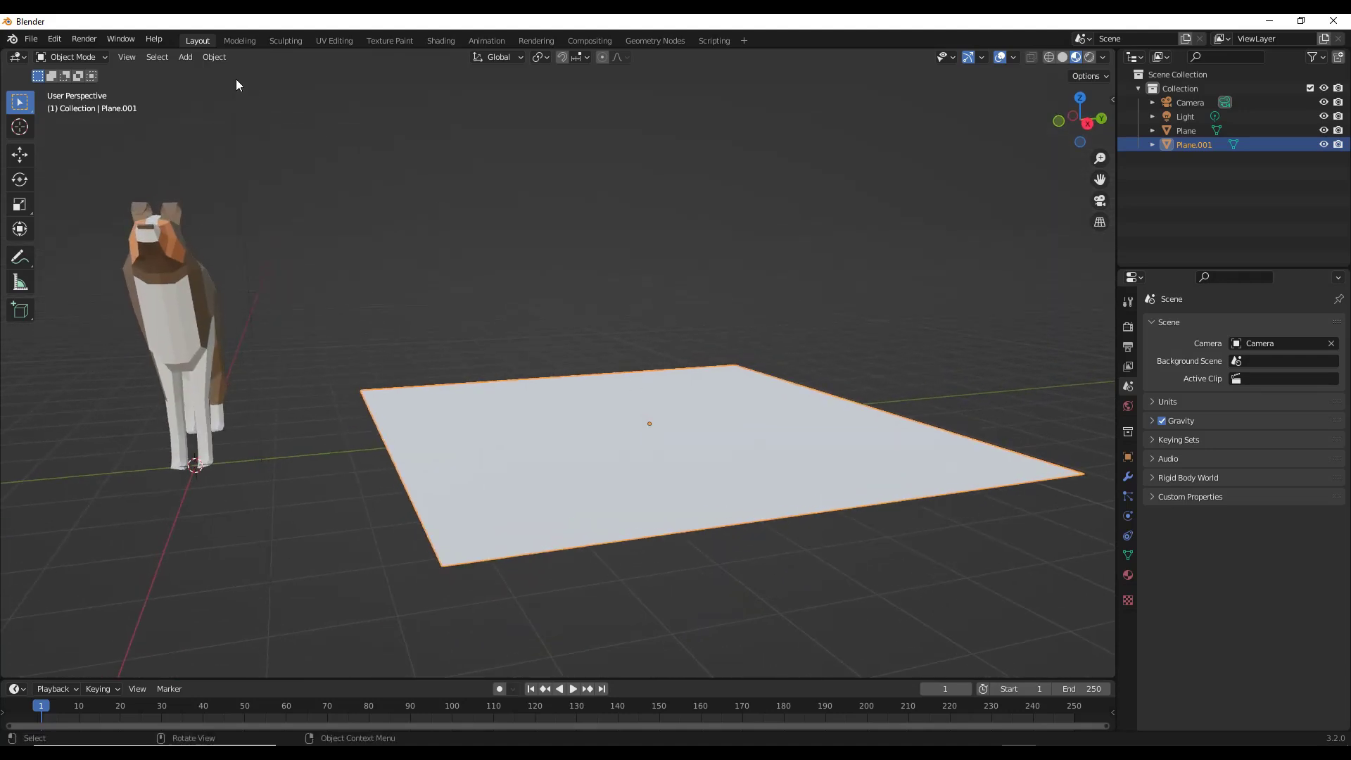
click(213, 57)
mouse_move(237, 134)
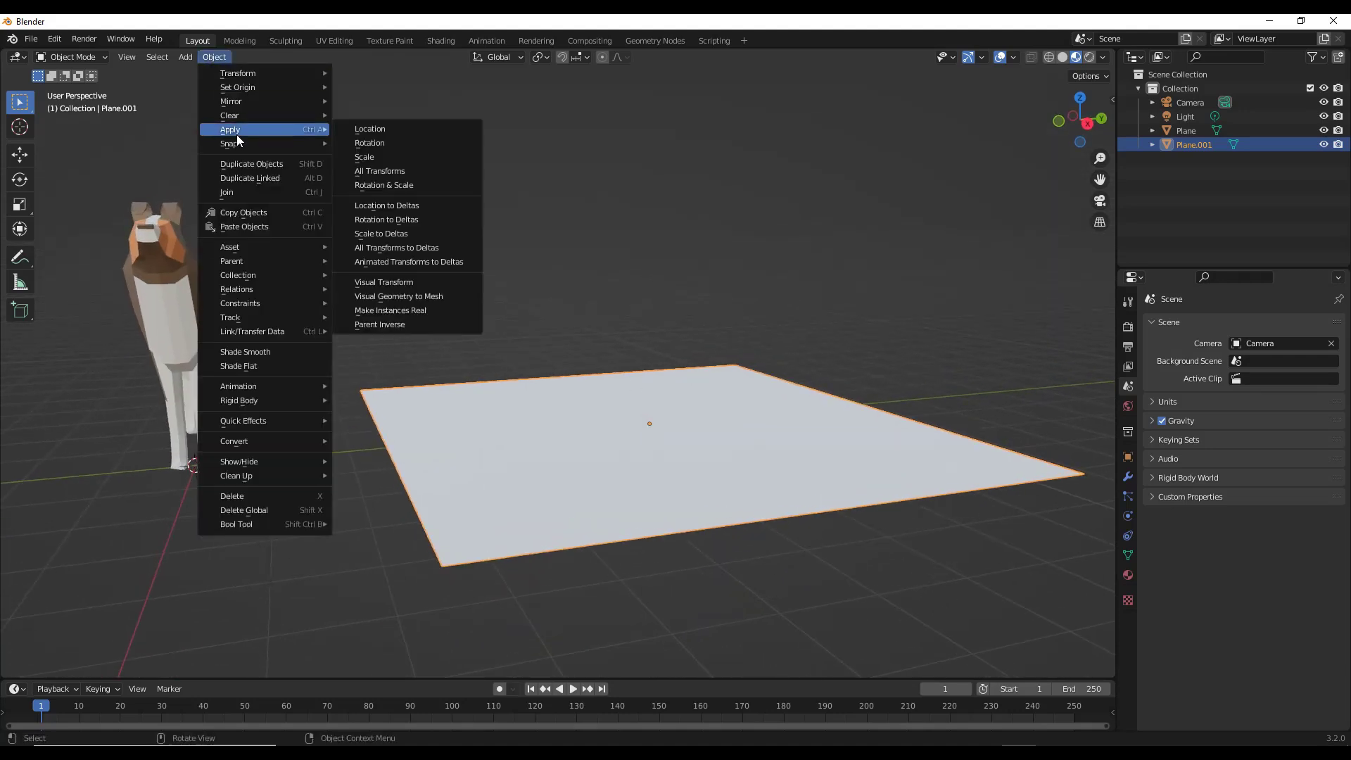
click(390, 181)
- Add a Warp modifier to Plane.001 from the Deform modifiers
click(1126, 480)
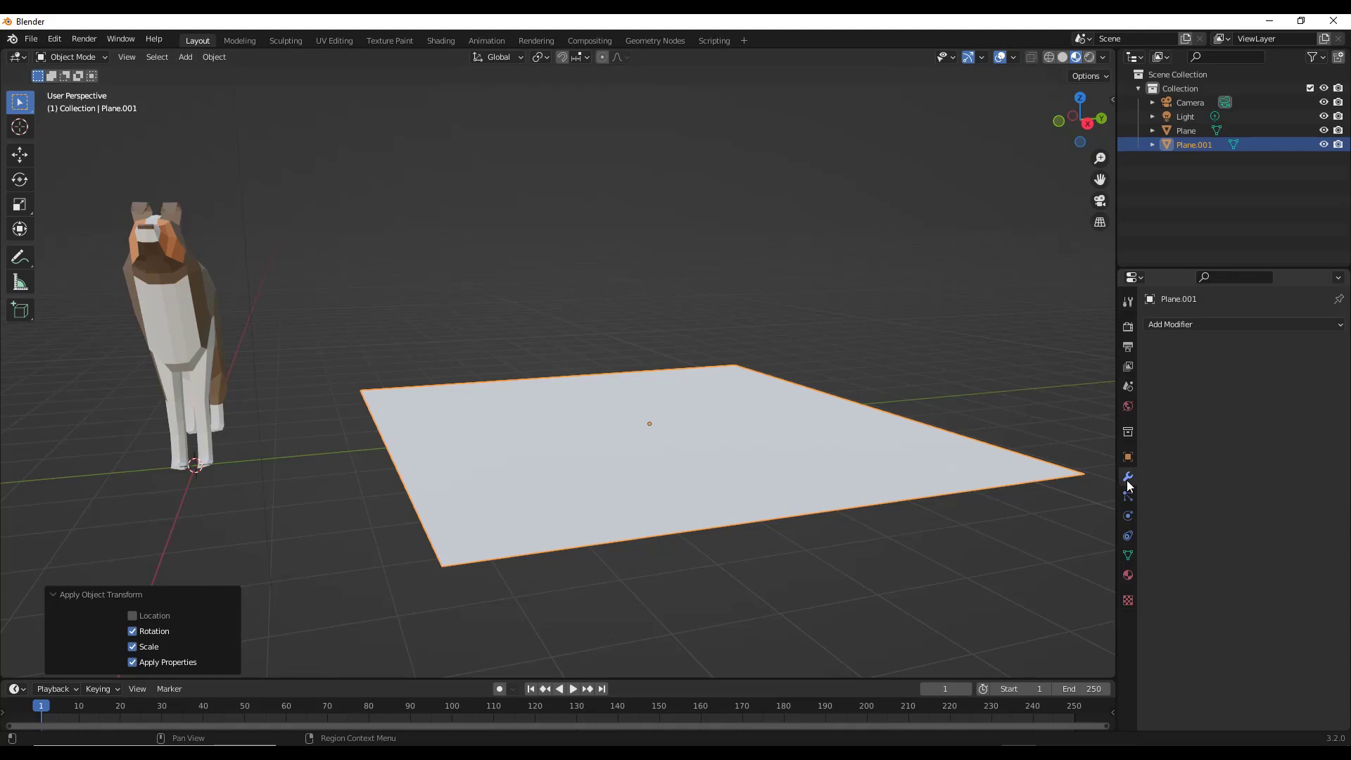
click(1176, 324)
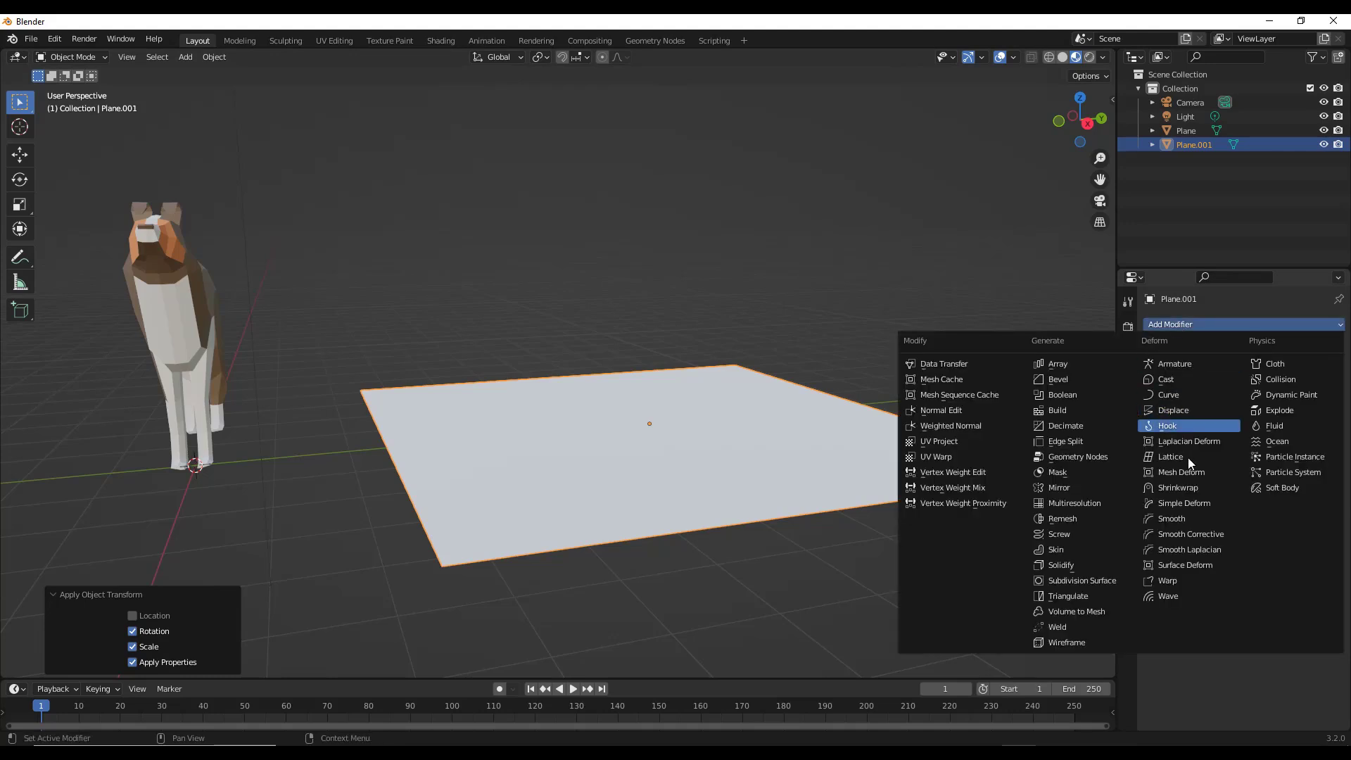
click(1189, 580)
mouse_move(602, 395)
middle_down()
mouse_move(534, 389)
mouse_move(577, 394)
middle_up()
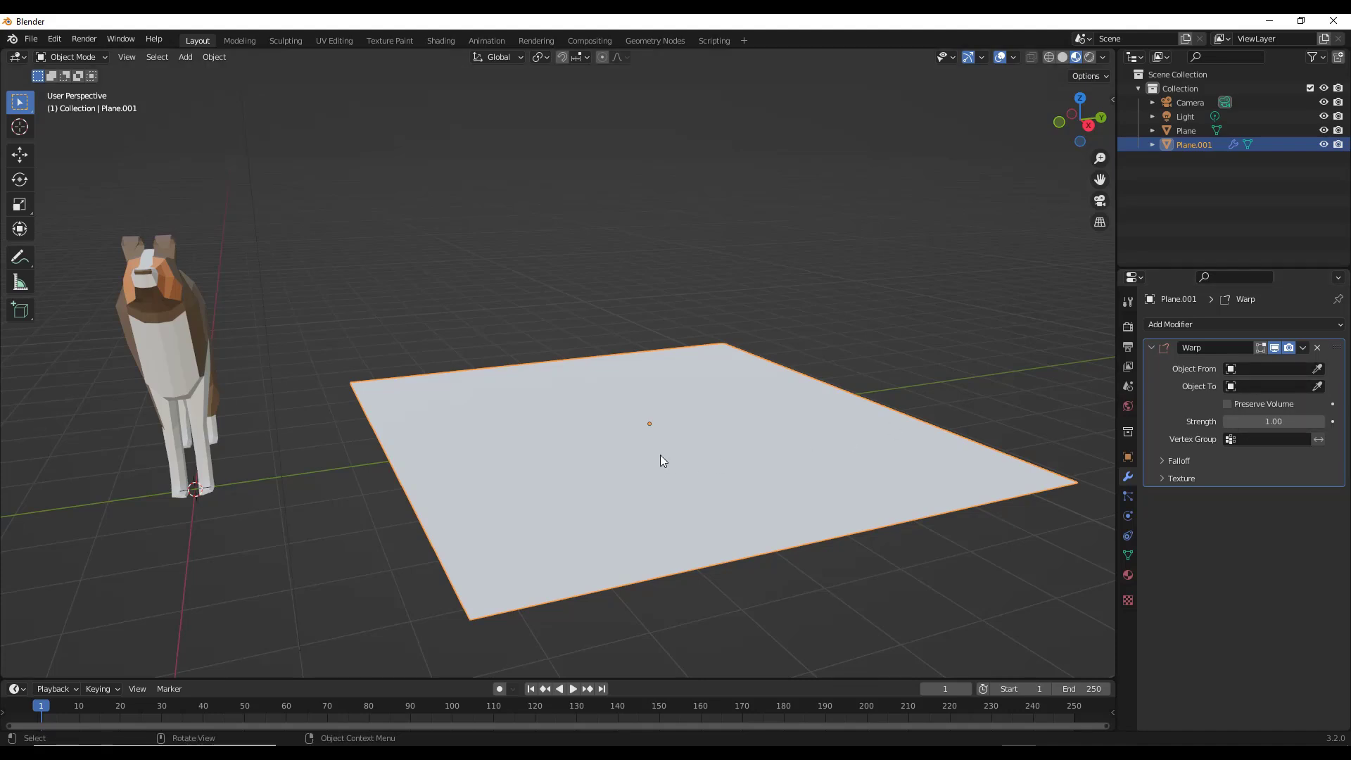
middle_drag(678, 428, 667, 423)
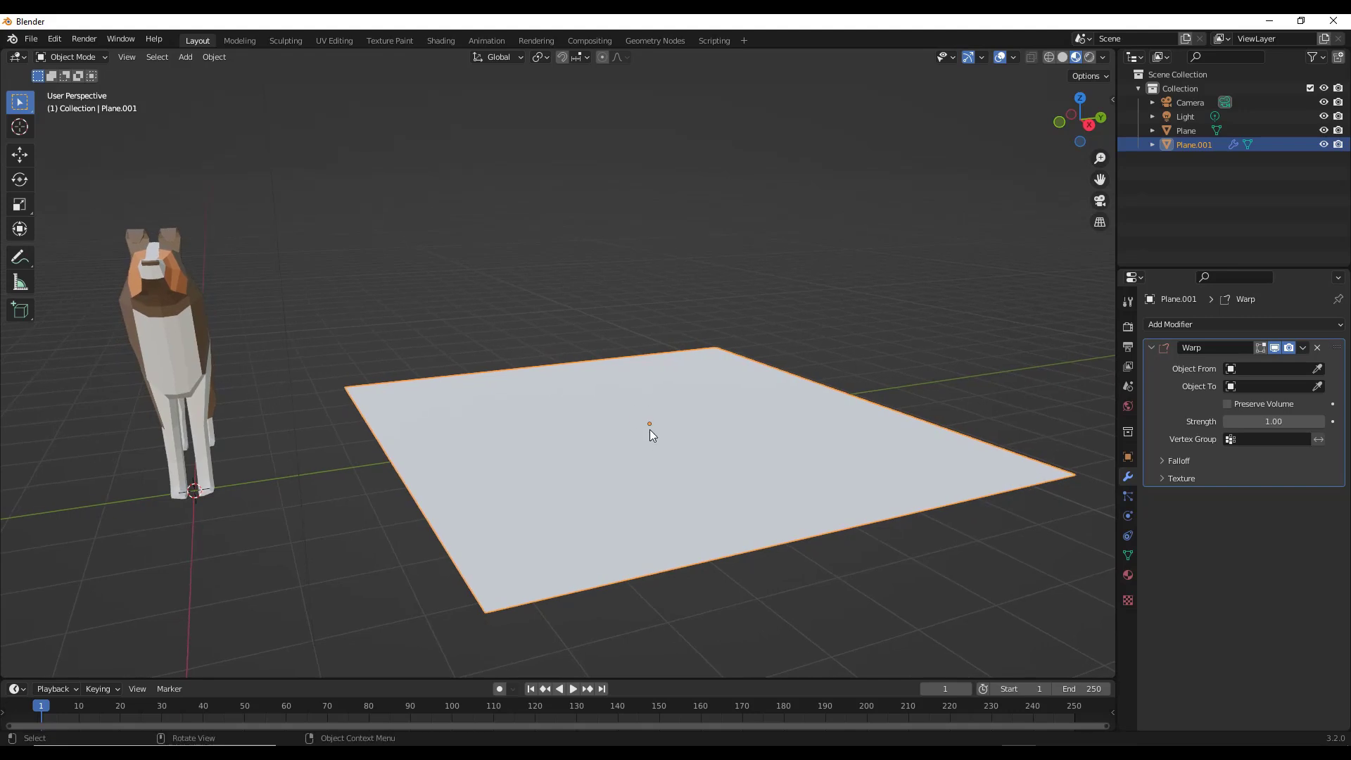
- Add a plain axes empty at the plane's centre and duplicate it about 3.76 m straight up
key(shift+a)
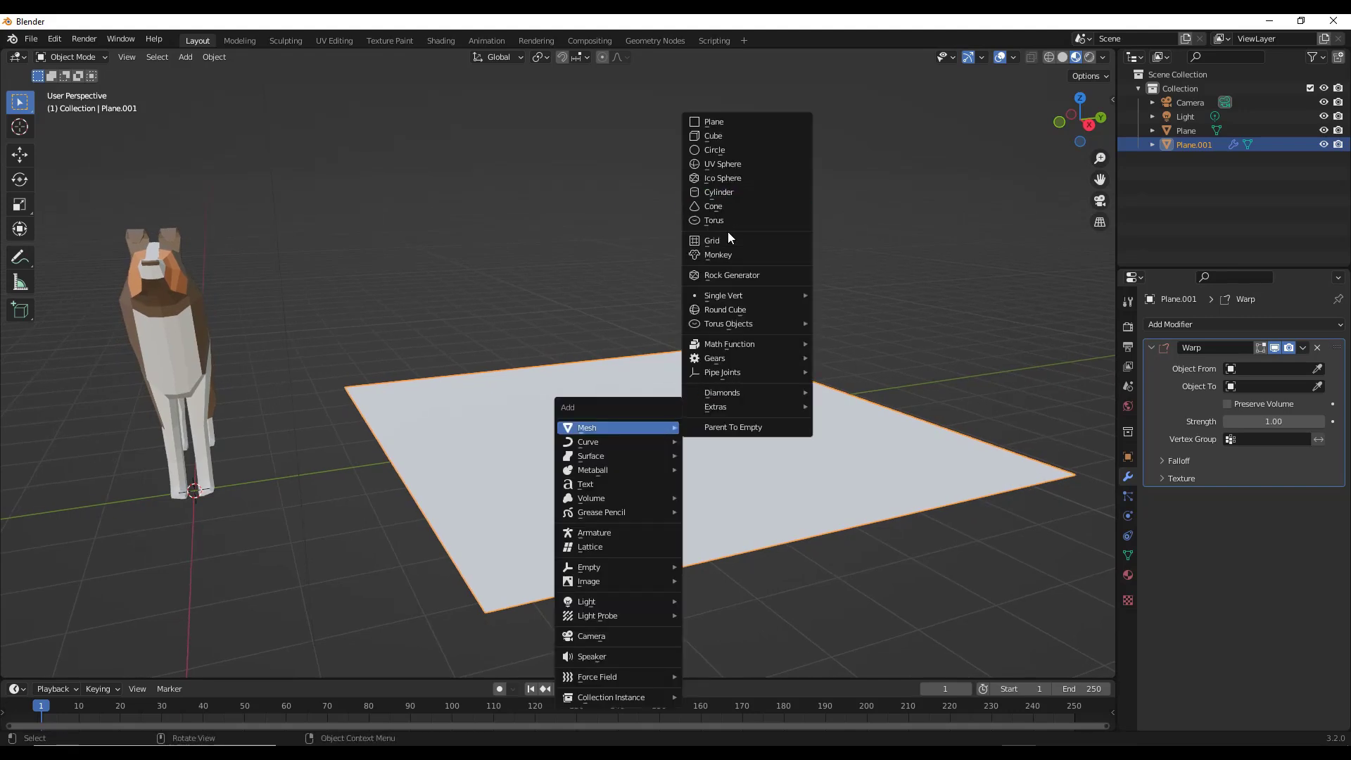
key(shift+a)
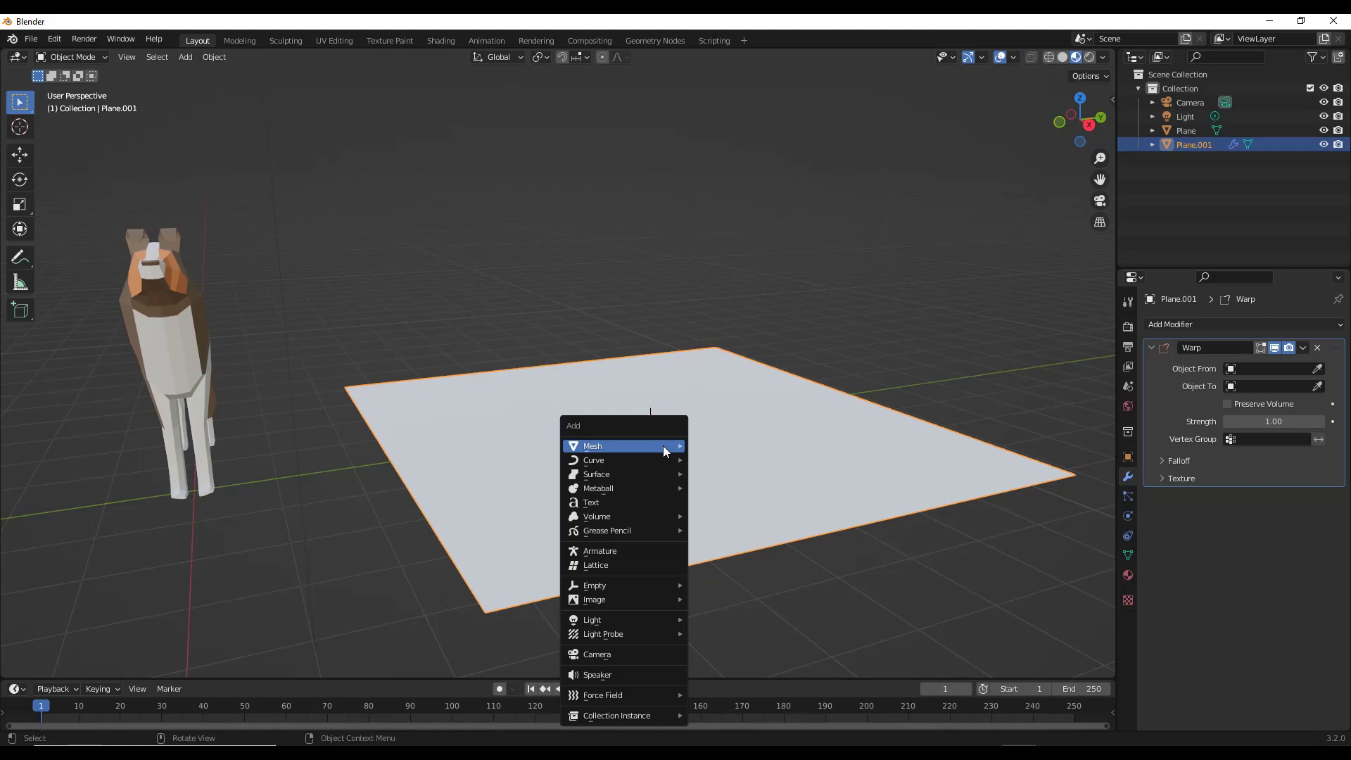
mouse_move(665, 451)
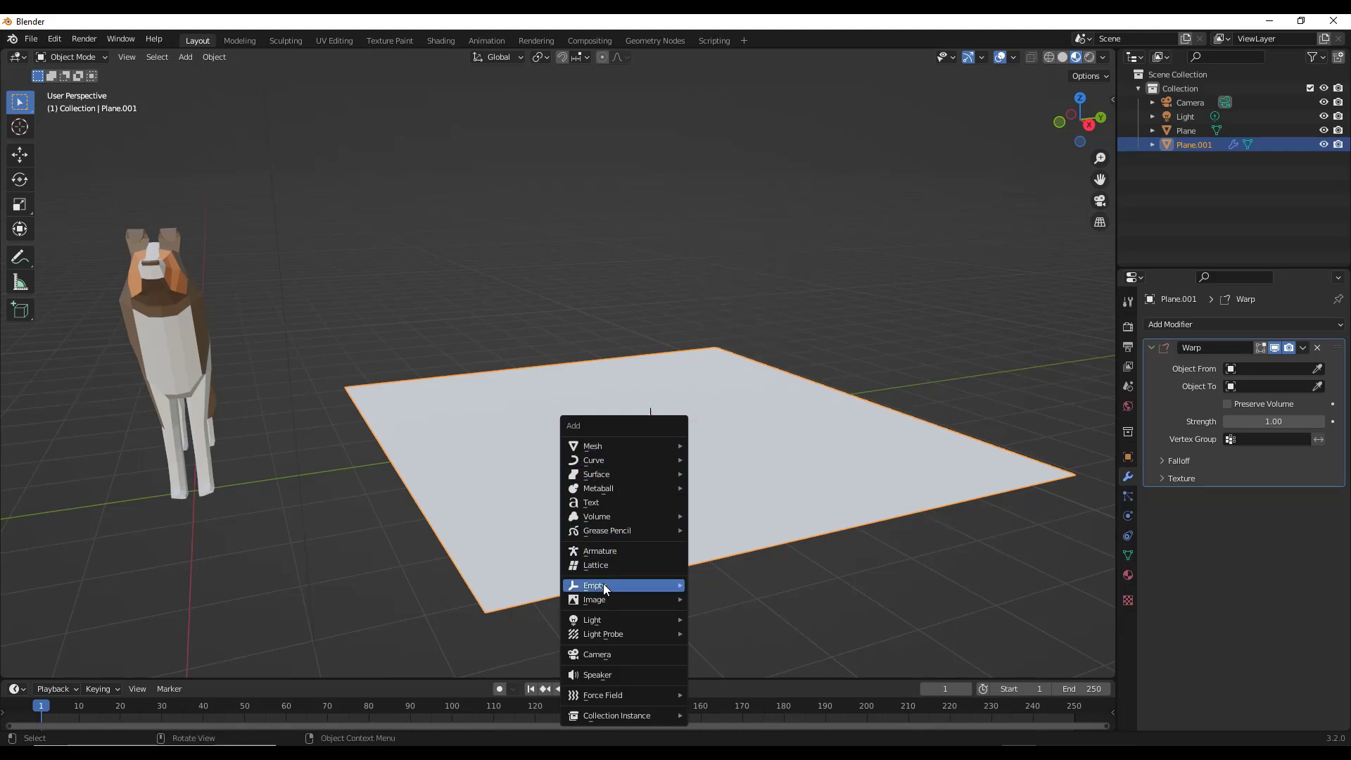
mouse_move(603, 585)
click(738, 588)
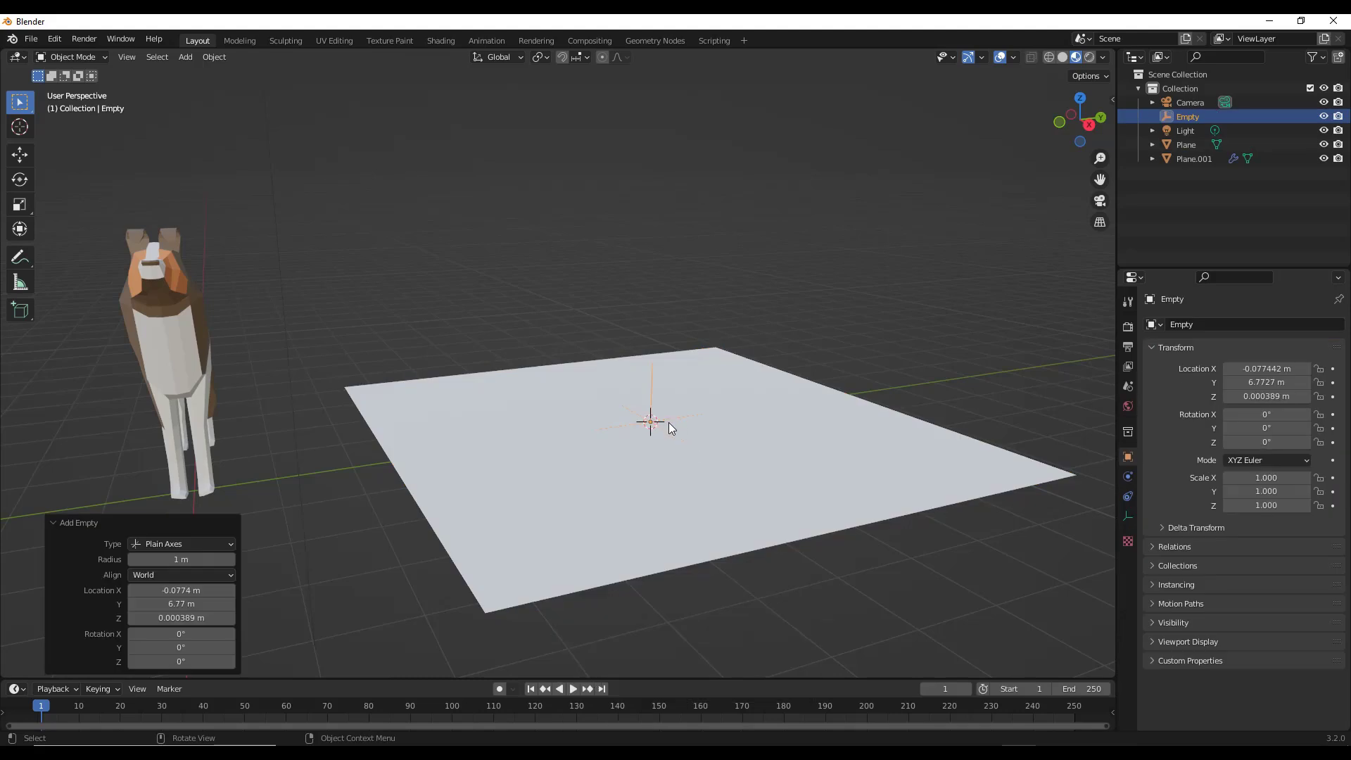
key(shift+d)
key(z)
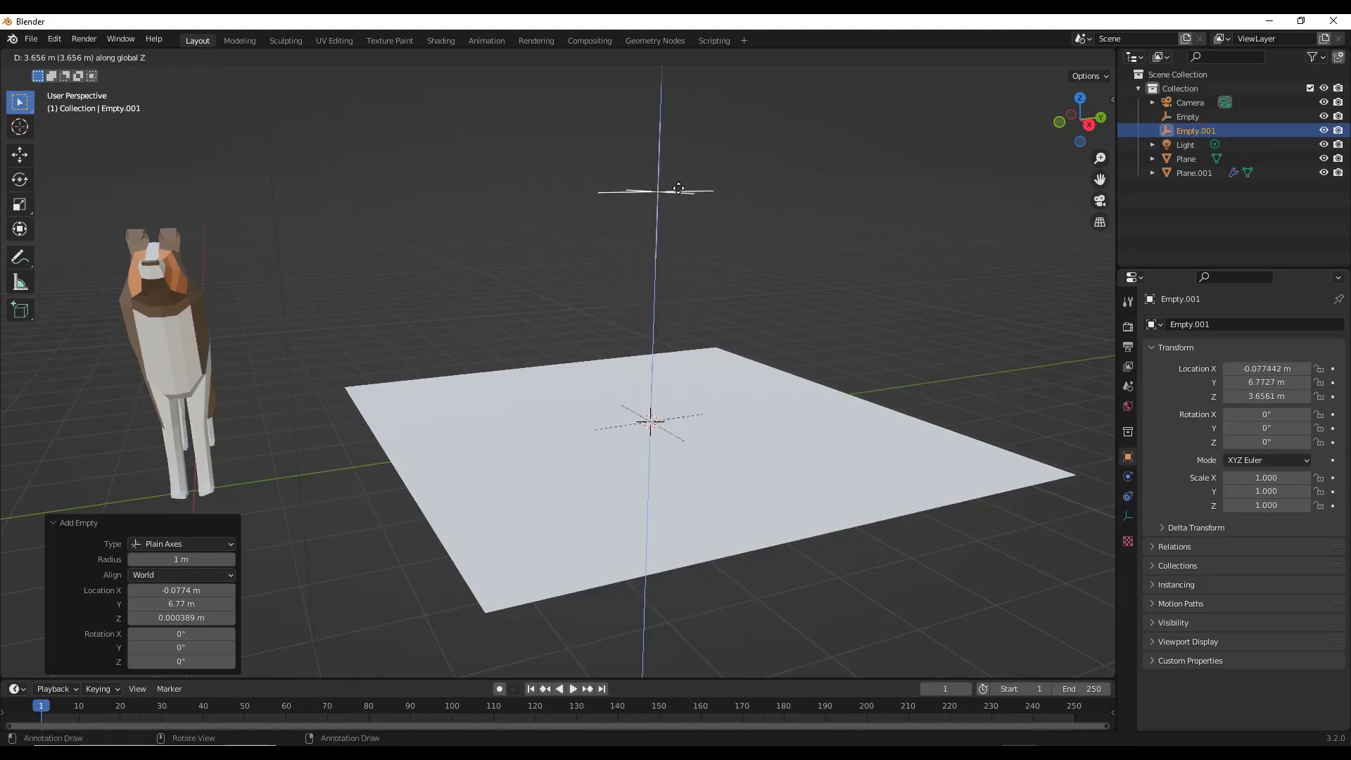
click(657, 186)
middle_drag(649, 188, 654, 200)
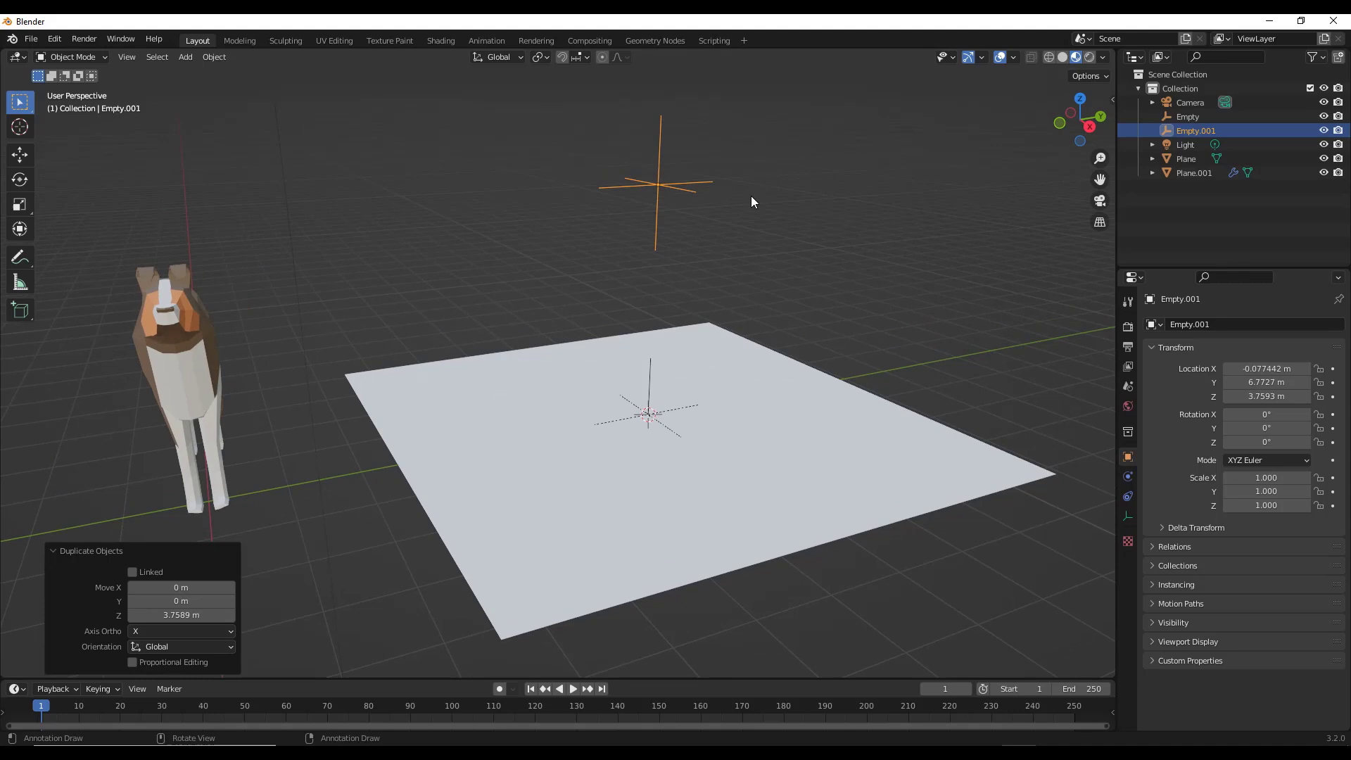
- Rename the raised empty 'Warp To' and the lower one 'Warp From'
double_click(1181, 133)
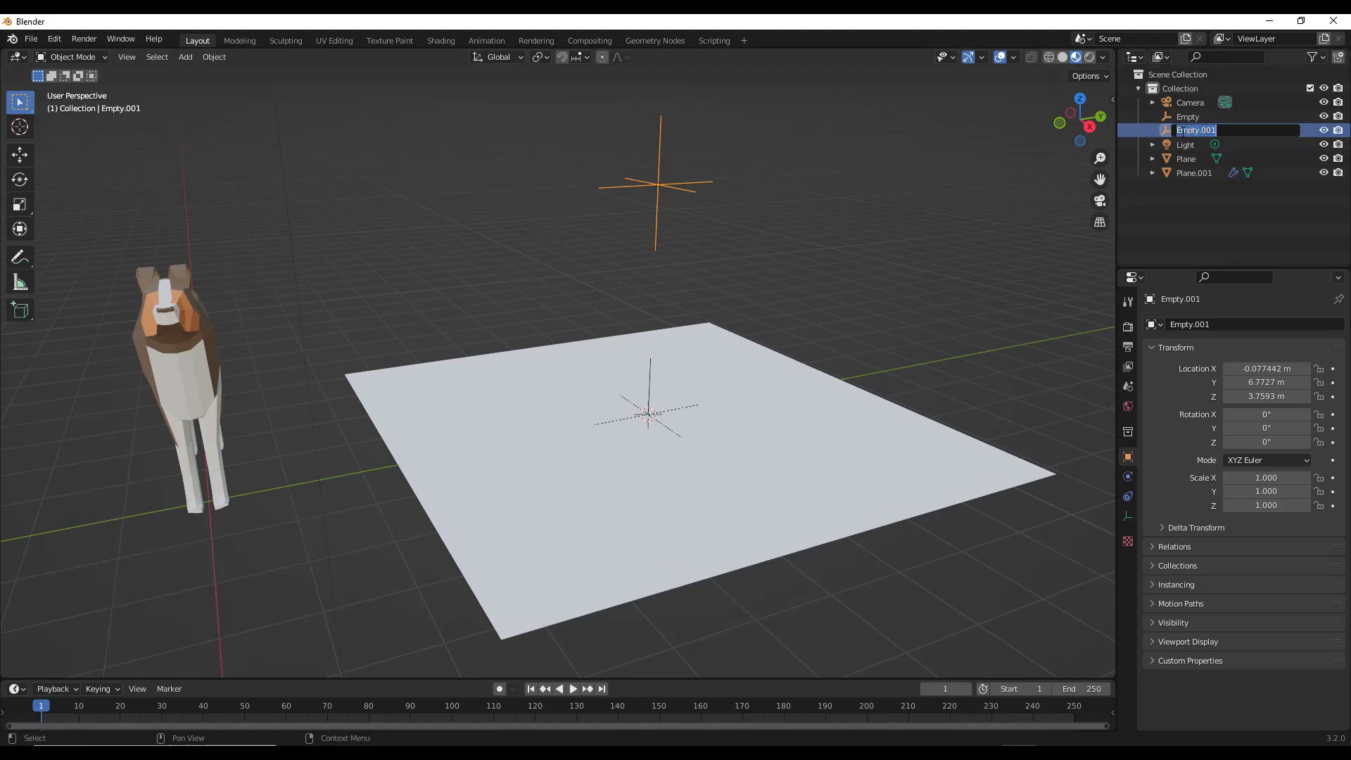
text(Warp To)
key(Return)
double_click(1187, 117)
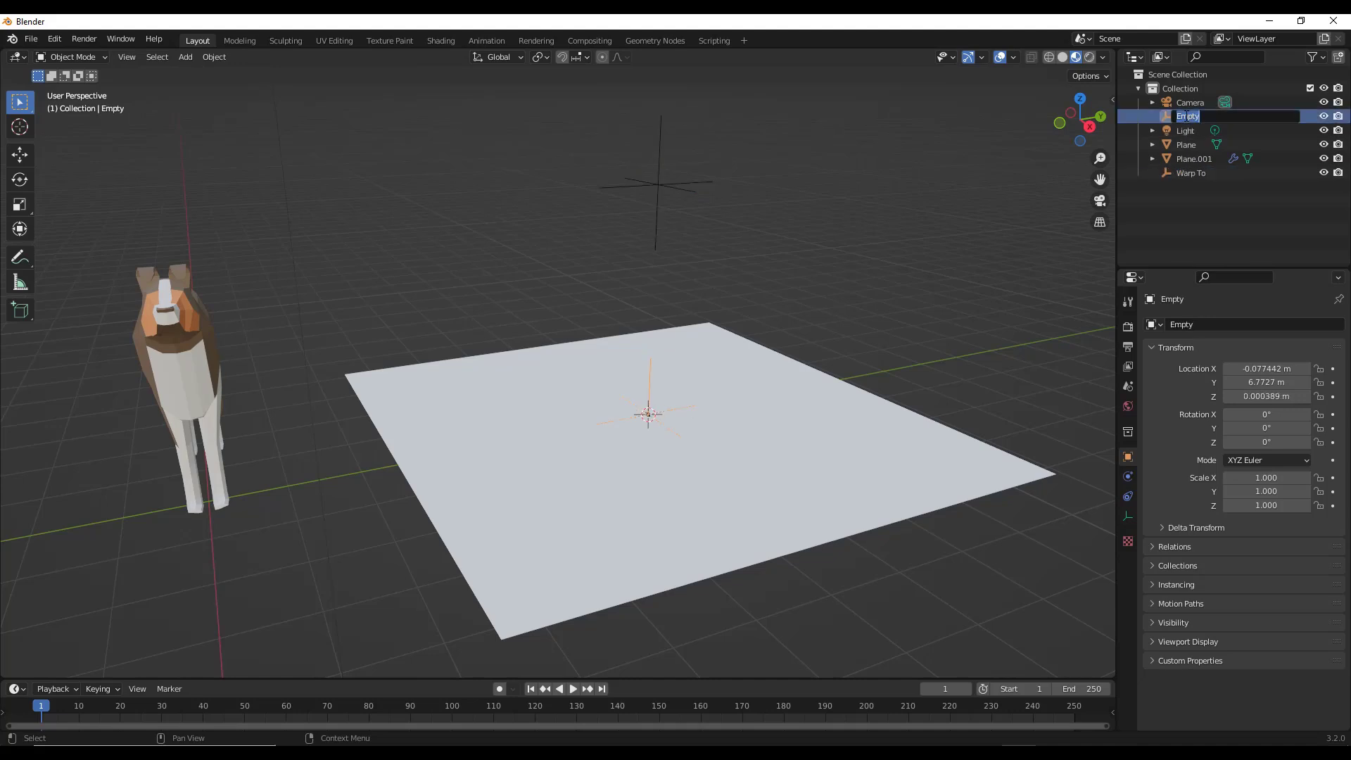
text(Warp From)
key(Return)
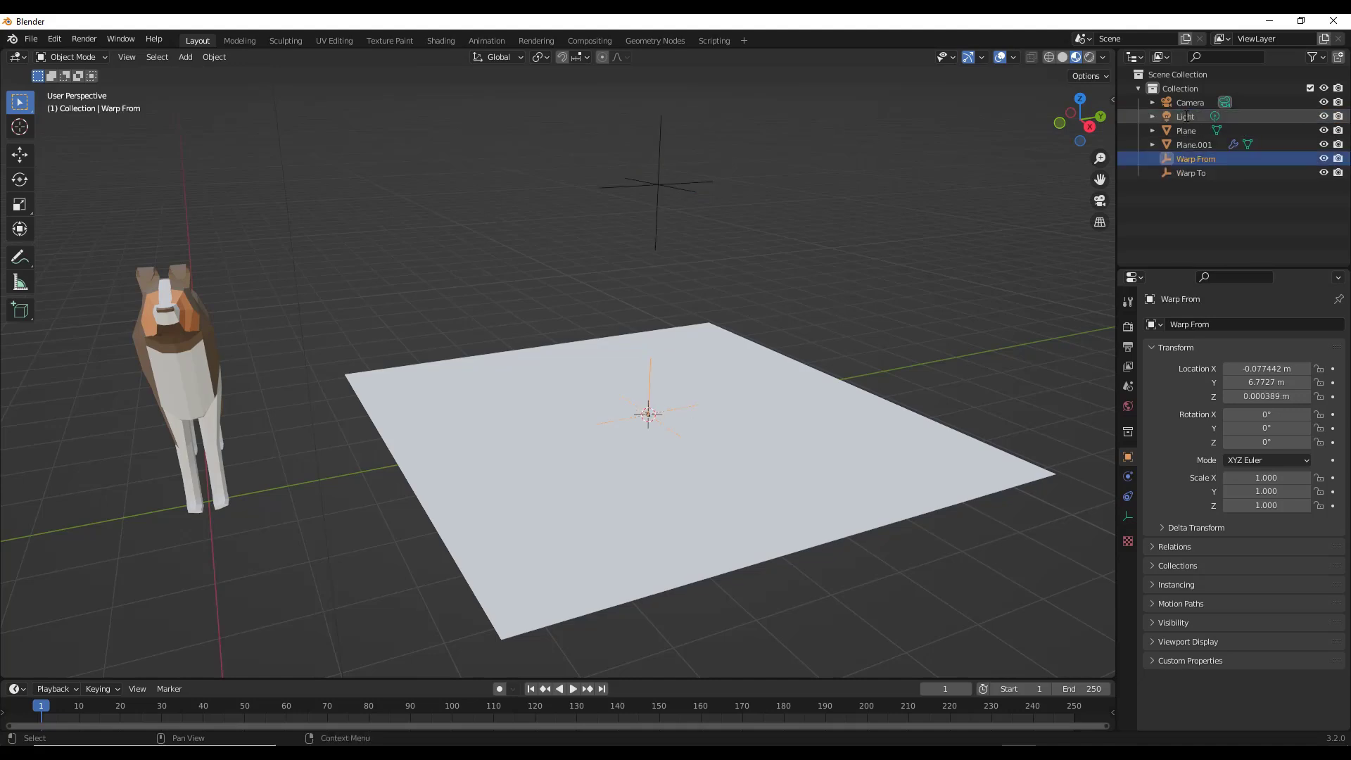
- Set Plane.001's Warp modifier to go from Warp From to Warp To
click(732, 421)
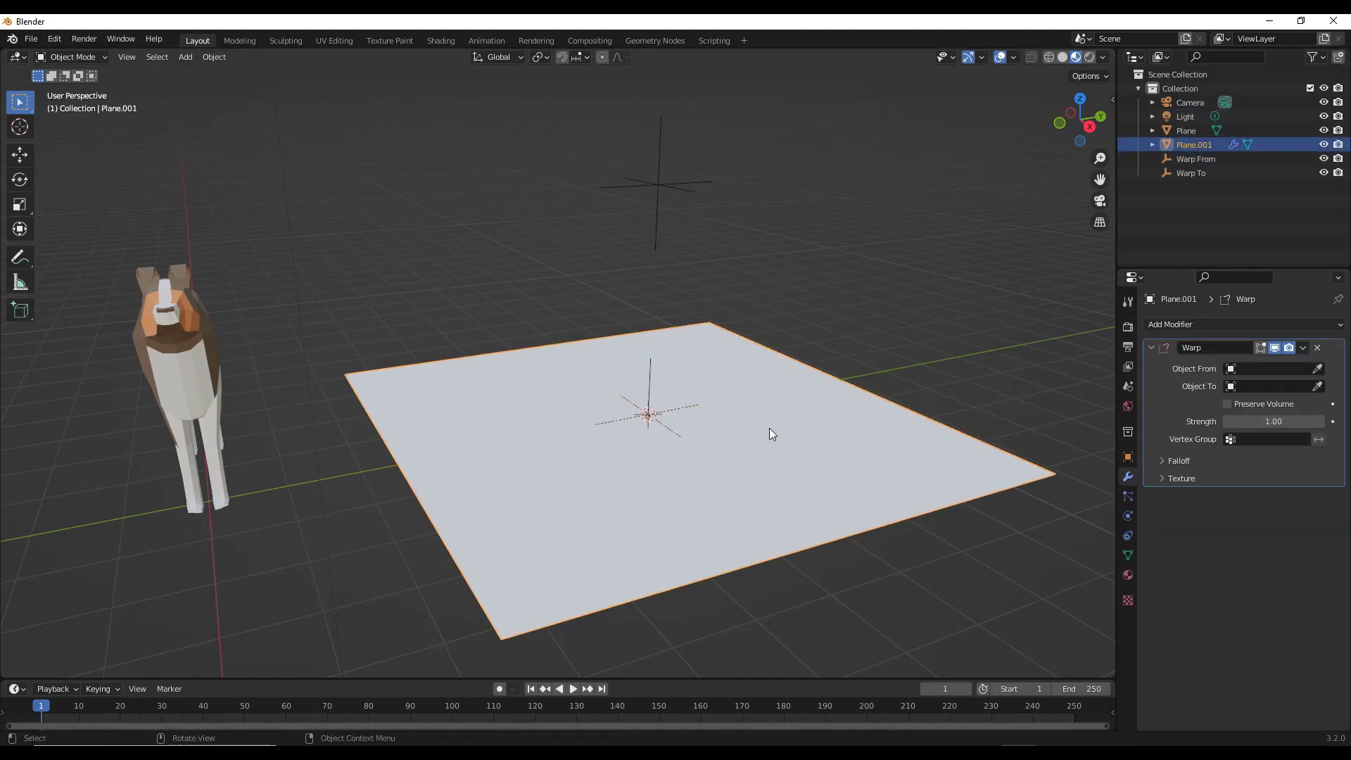
middle_drag(770, 428, 766, 415)
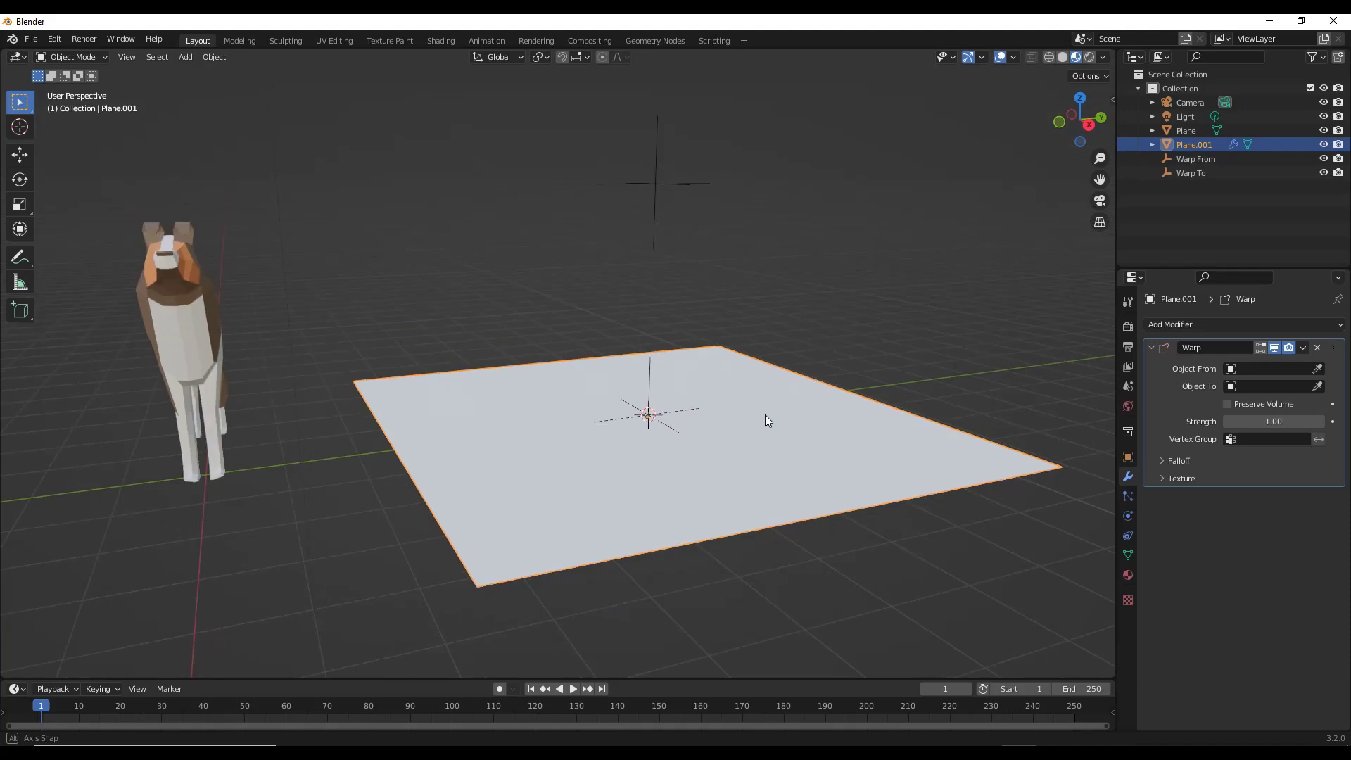
click(1251, 370)
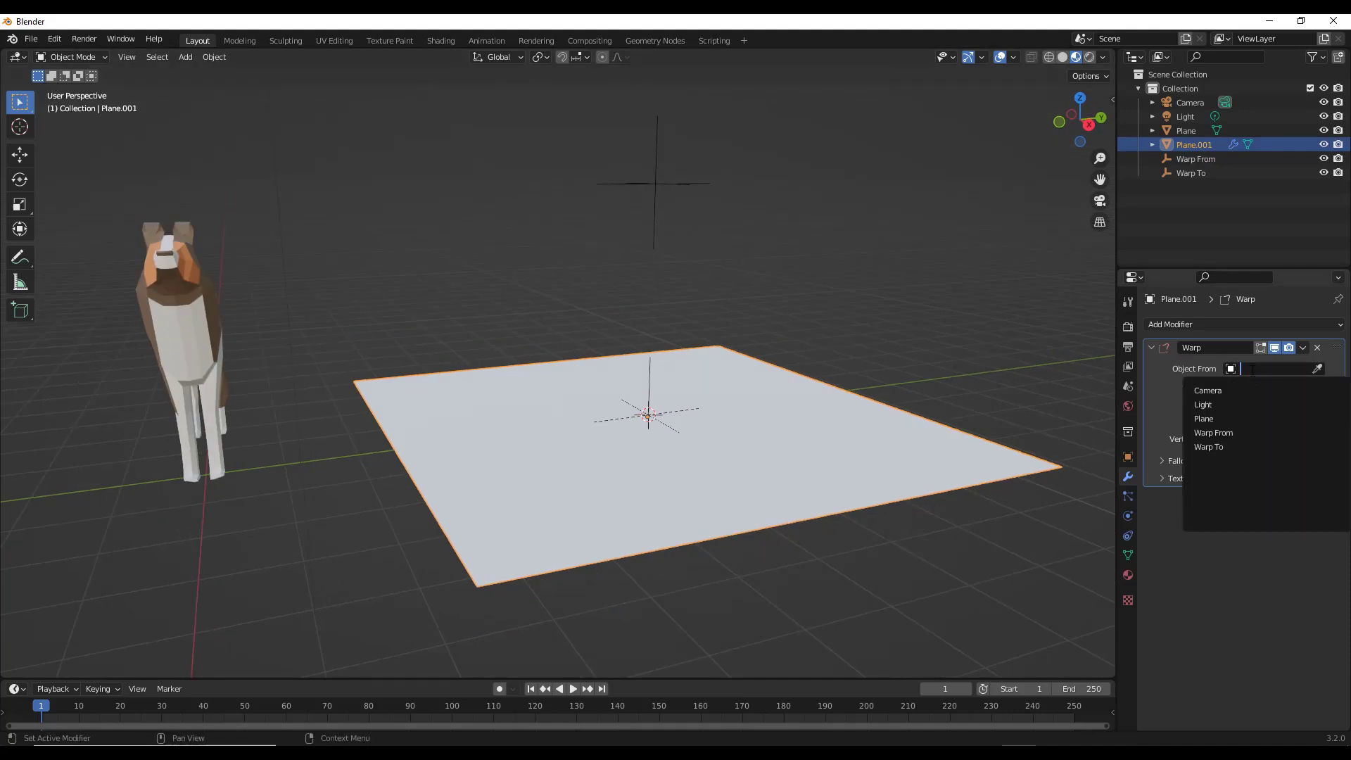
click(1239, 433)
click(1260, 385)
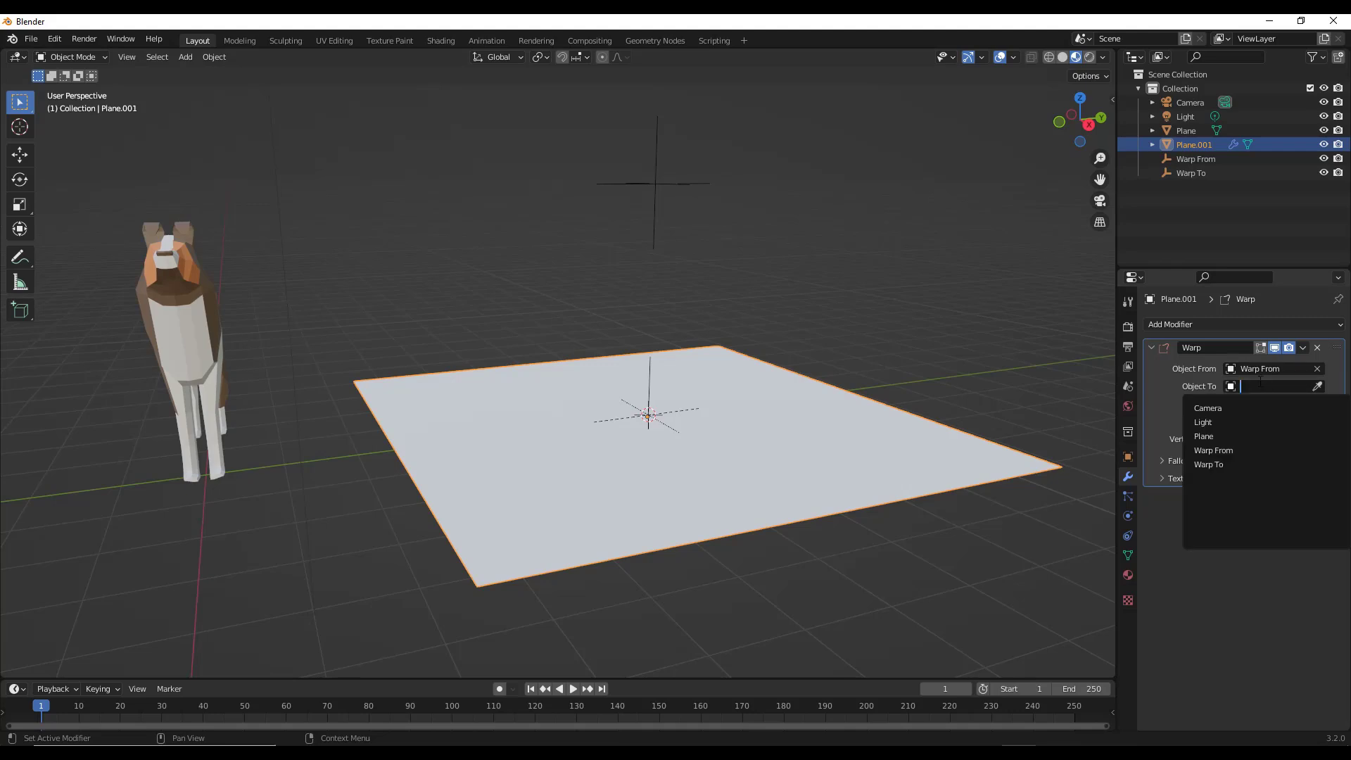
click(1209, 464)
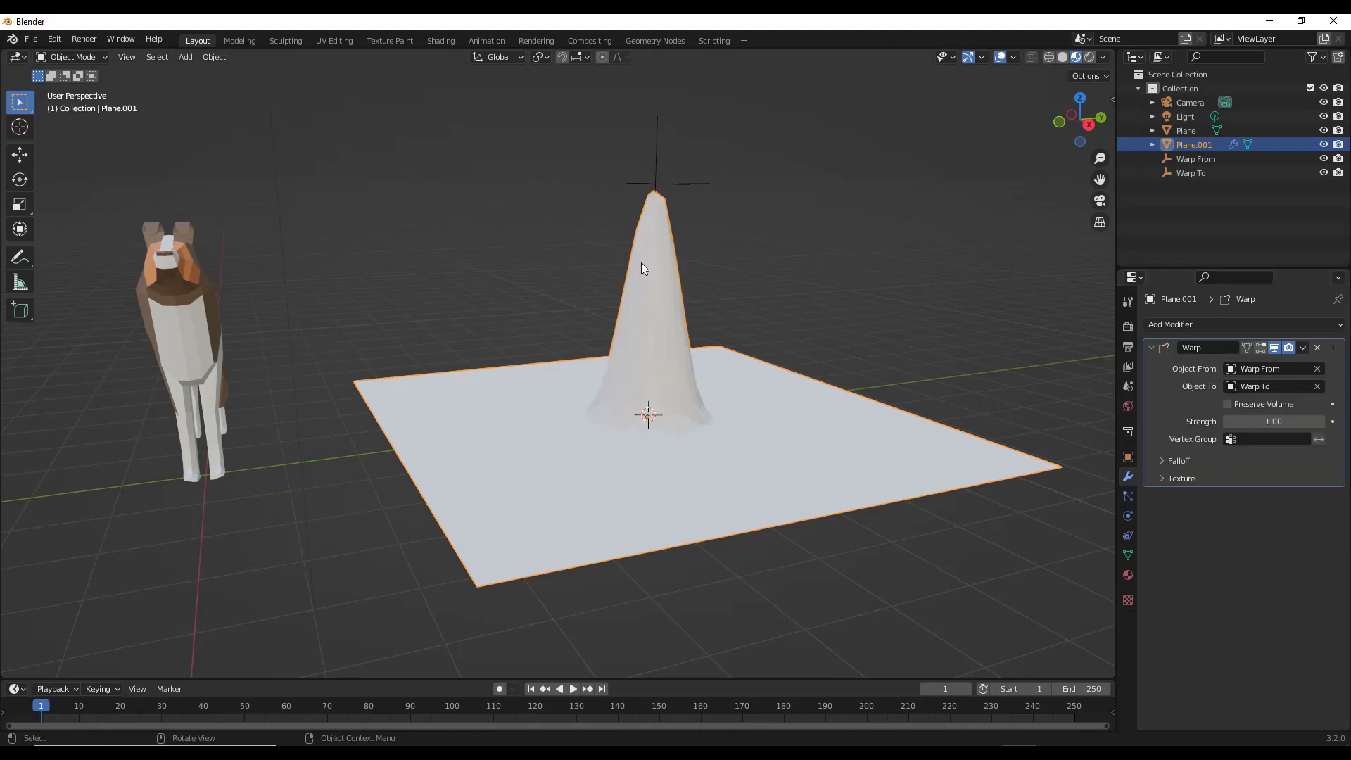
mouse_move(641, 263)
middle_down()
mouse_move(692, 262)
mouse_move(665, 259)
middle_up()
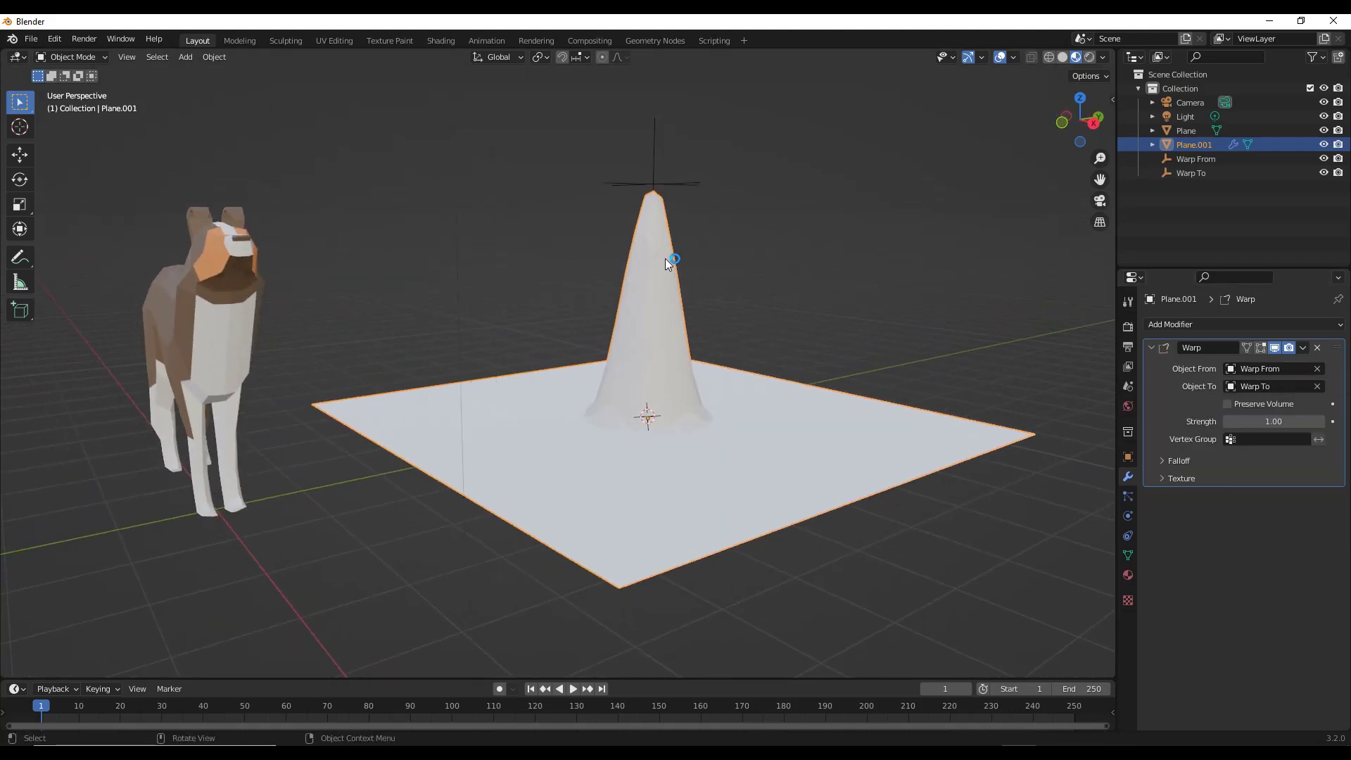
- Switch the viewport to solid shading
key(z)
click(773, 273)
middle_drag(767, 302, 739, 300)
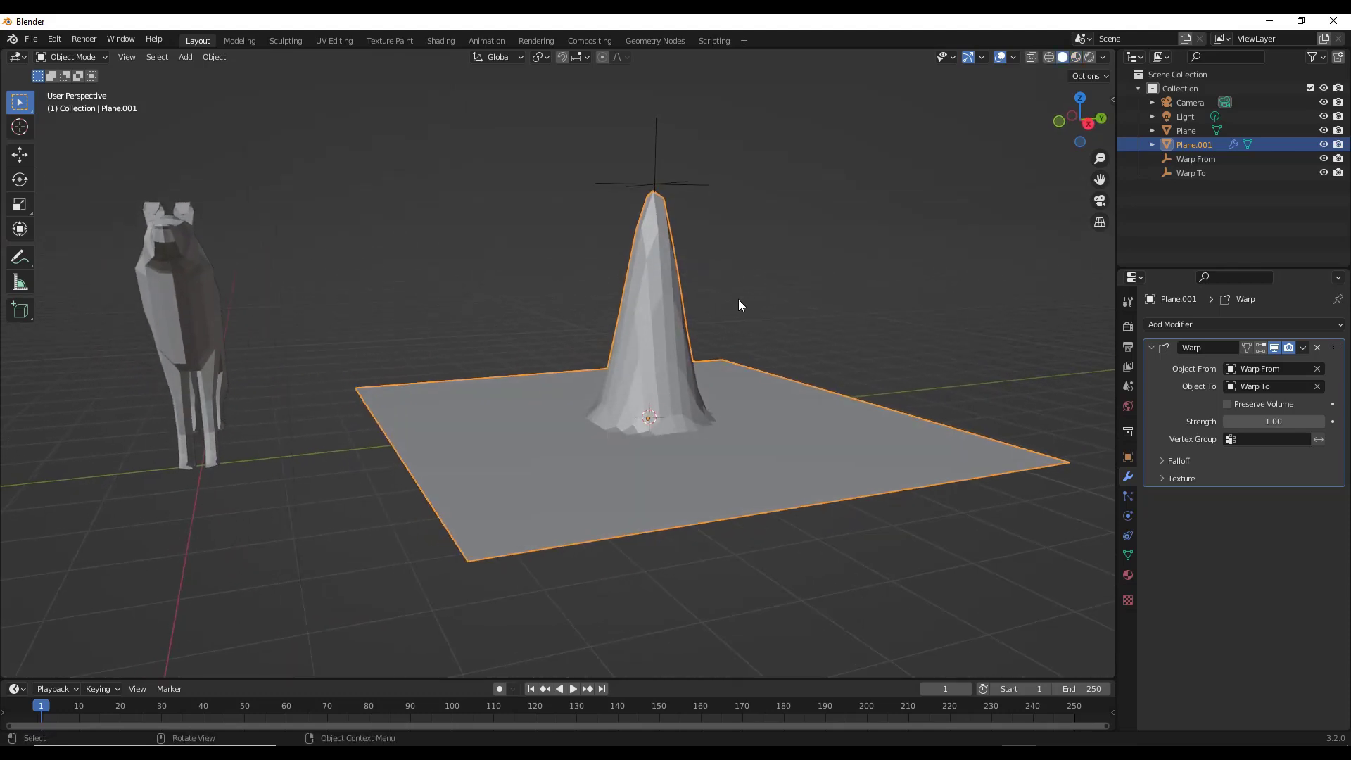
- Lower the Warp To empty vertically to Z 2.2012 m, shortening the cone
click(661, 180)
middle_drag(755, 230, 620, 309)
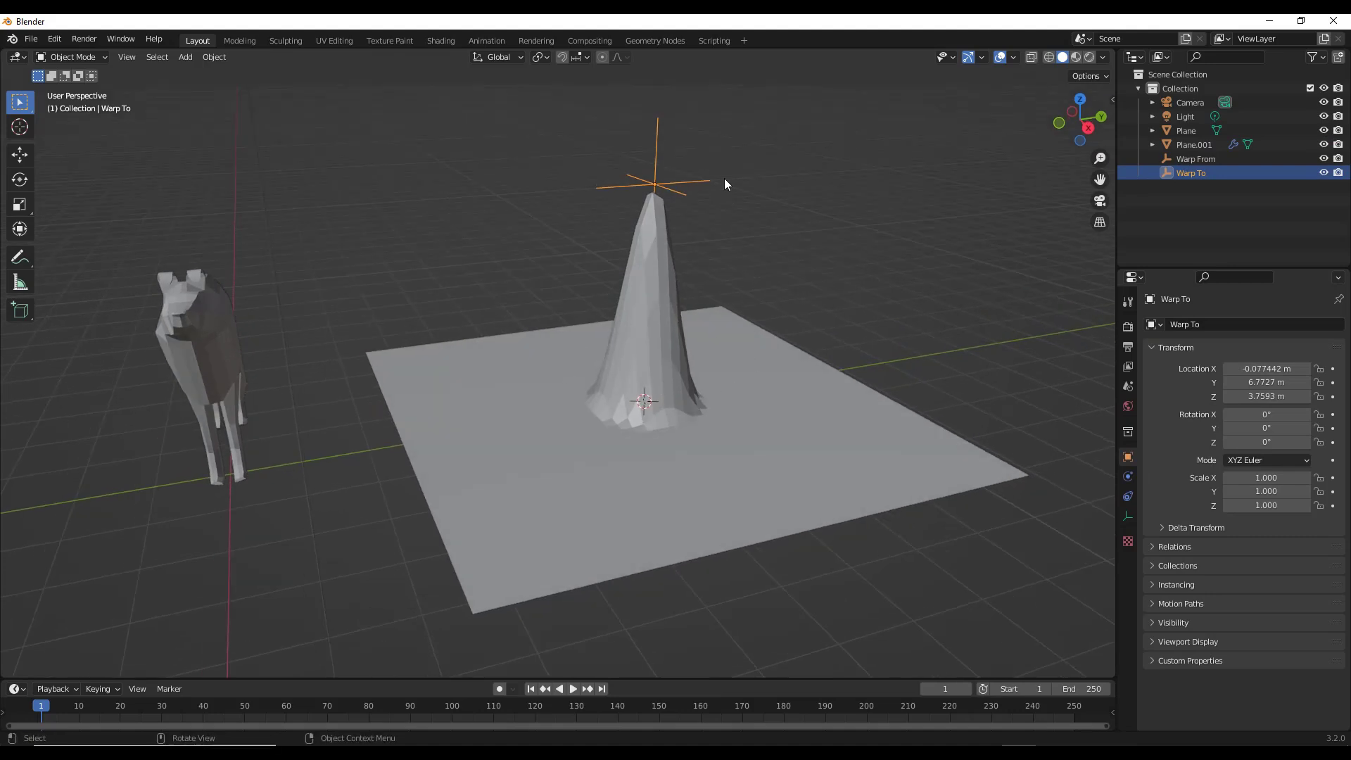
key(g)
key(z)
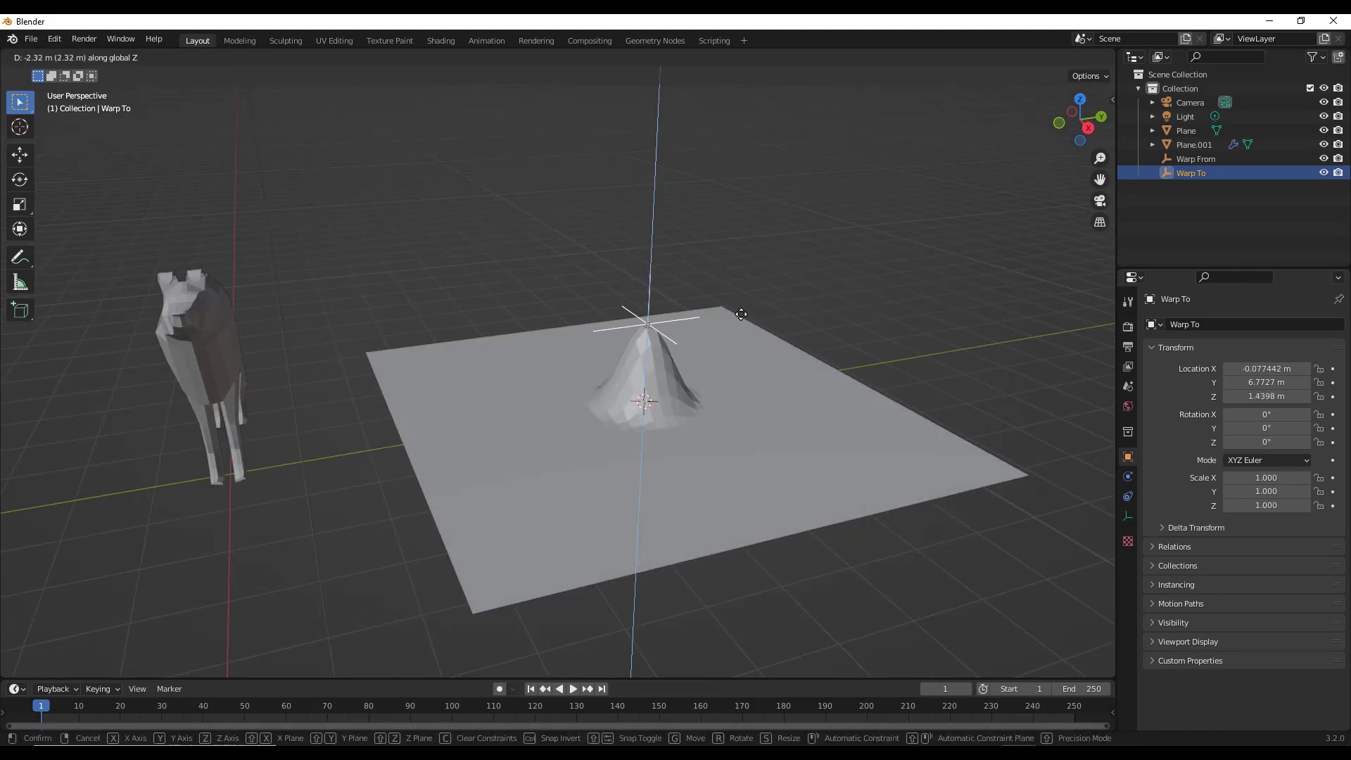
click(627, 326)
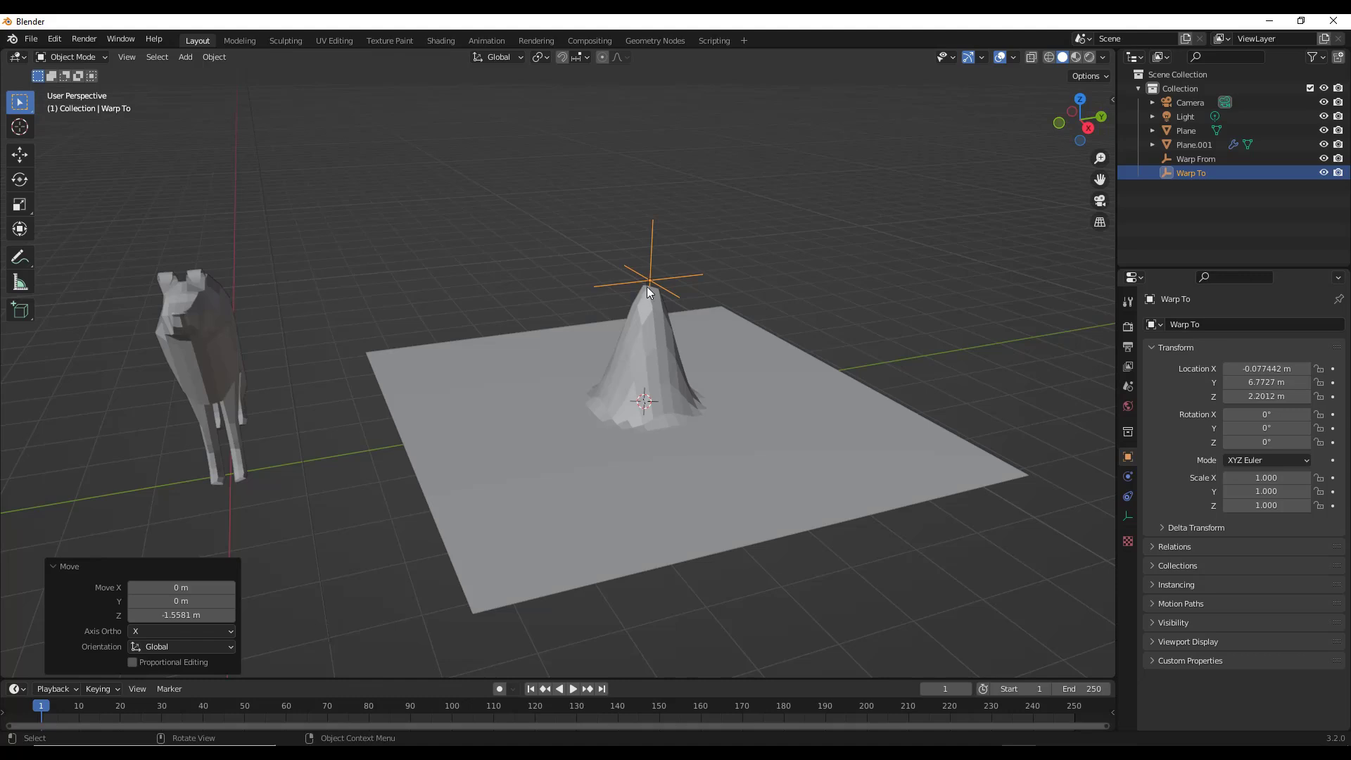
middle_drag(661, 290, 661, 279)
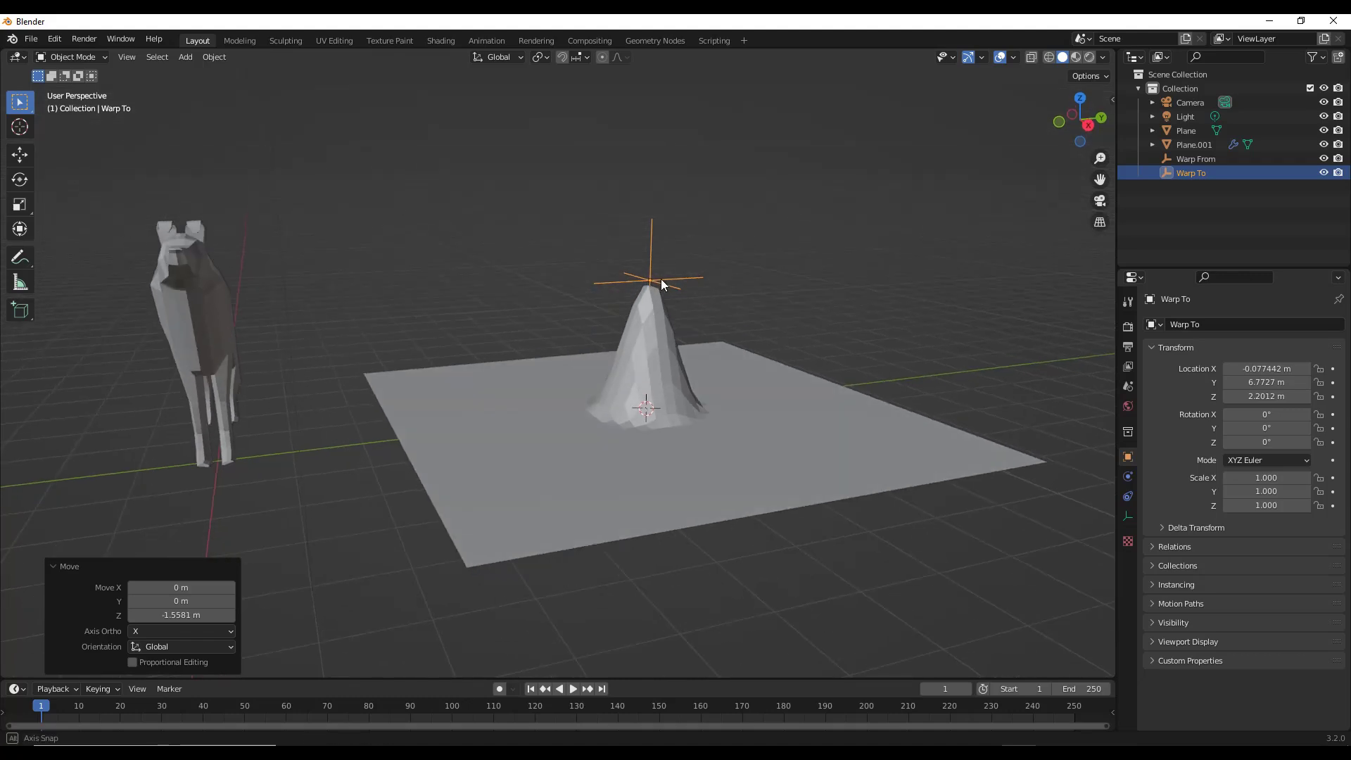
- Set Plane.001's Warp strength to 0.80 and falloff radius to 2.7 m, then select Warp To
click(706, 436)
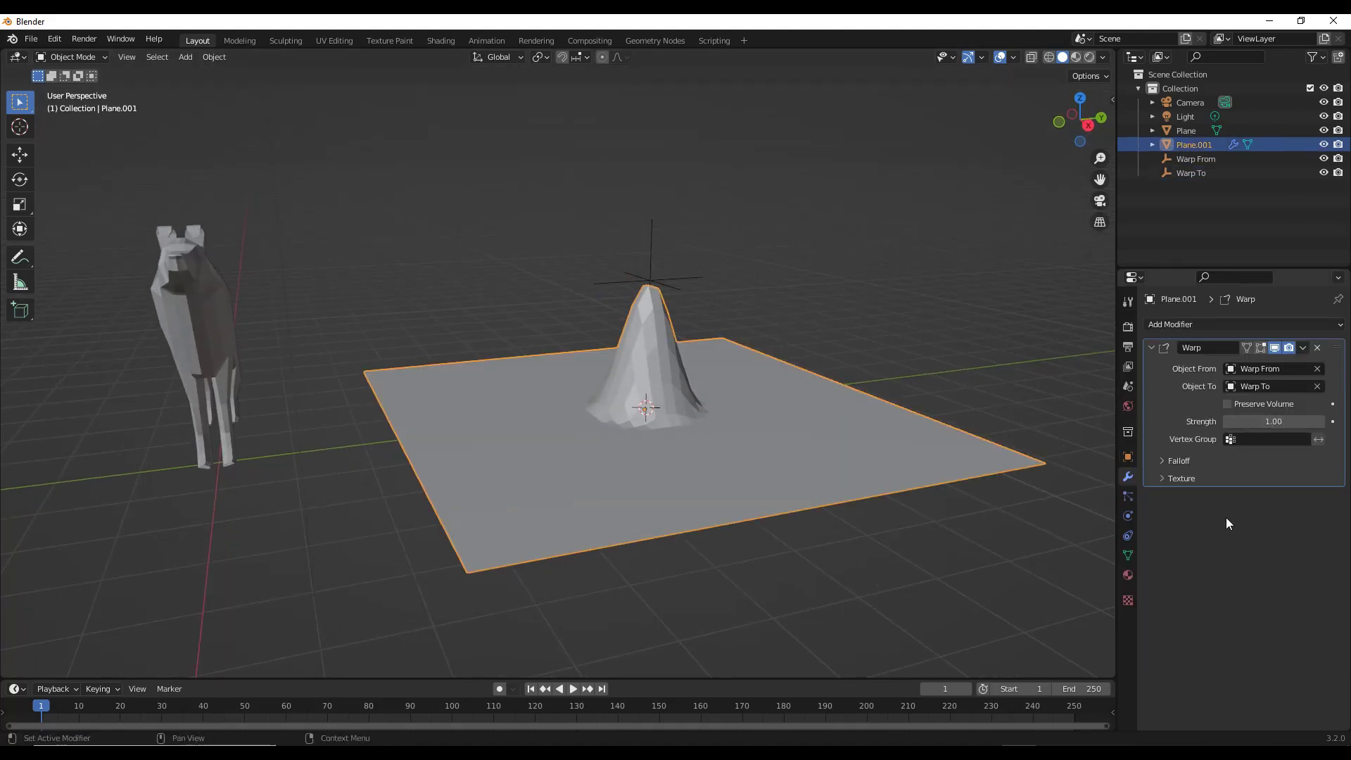
click(1174, 463)
mouse_move(1274, 421)
mouse_down()
mouse_move(1302, 421)
mouse_move(1248, 421)
mouse_move(1292, 421)
mouse_move(1274, 421)
mouse_up()
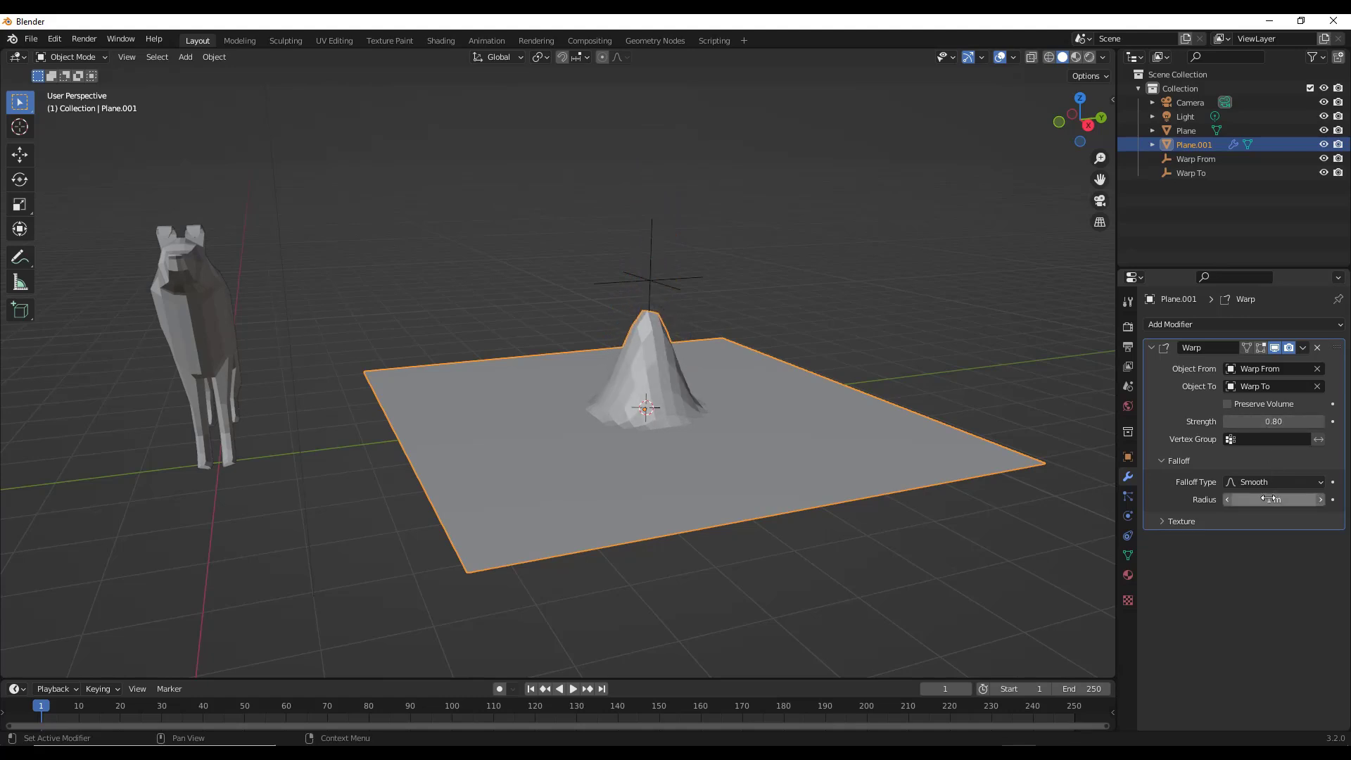
drag(1274, 499, 1310, 499)
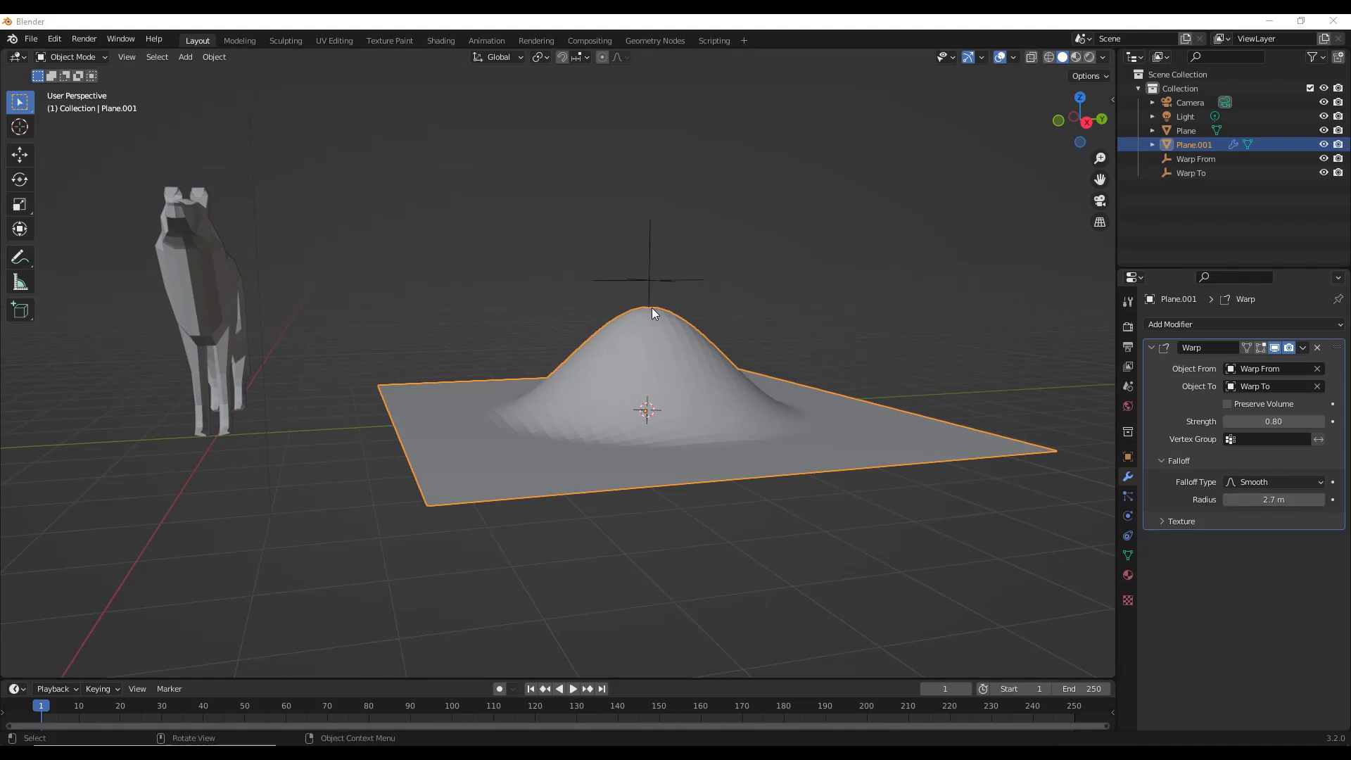
click(649, 279)
middle_drag(687, 293, 691, 311)
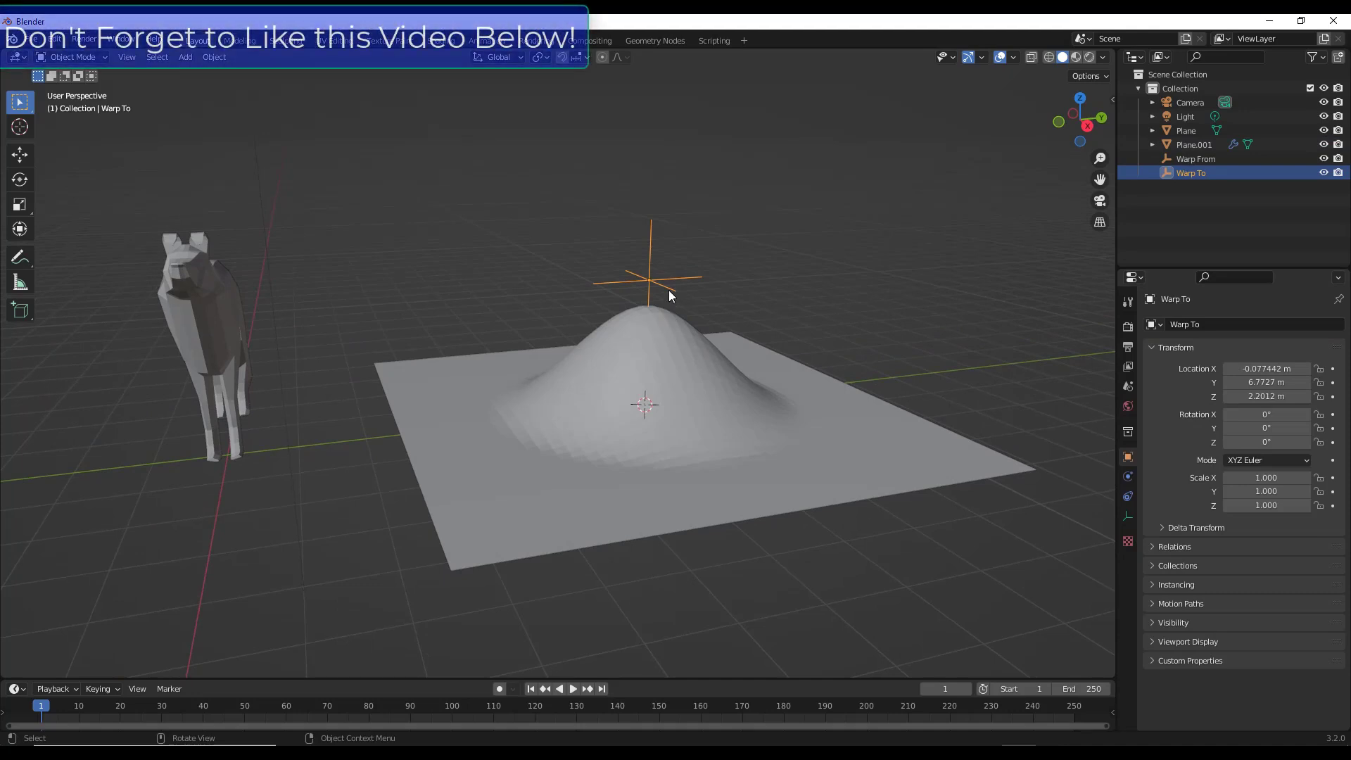
- Move Warp To vertically, lowering it slightly to about Z 1.9729 m
key(g)
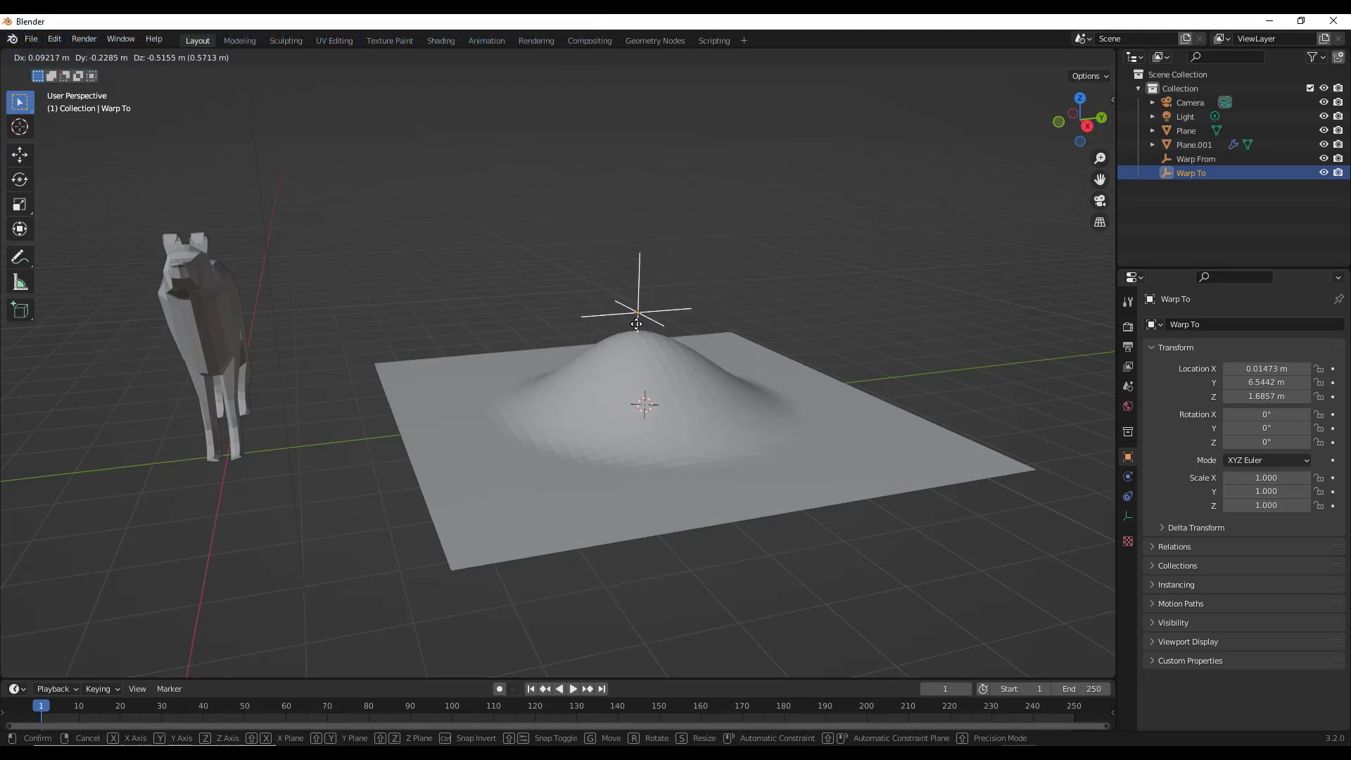
key(z)
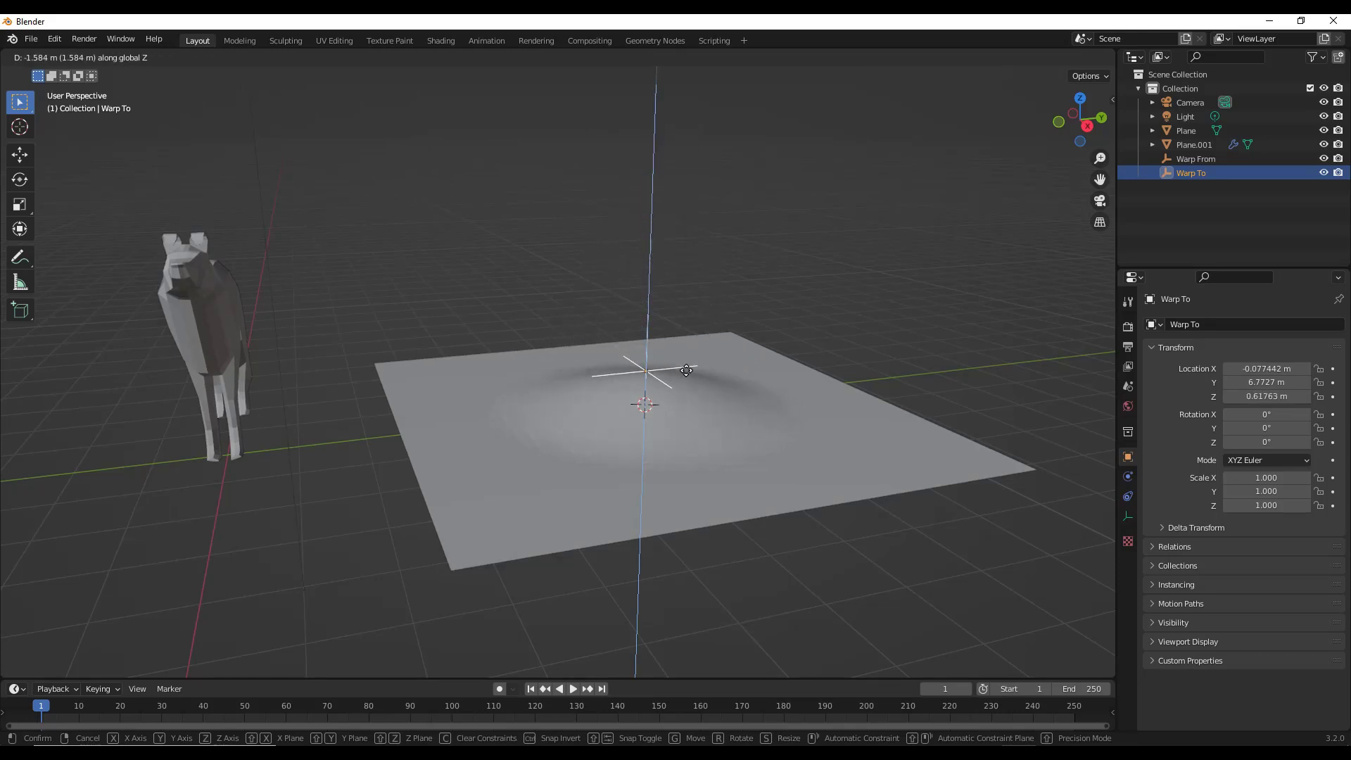
click(692, 294)
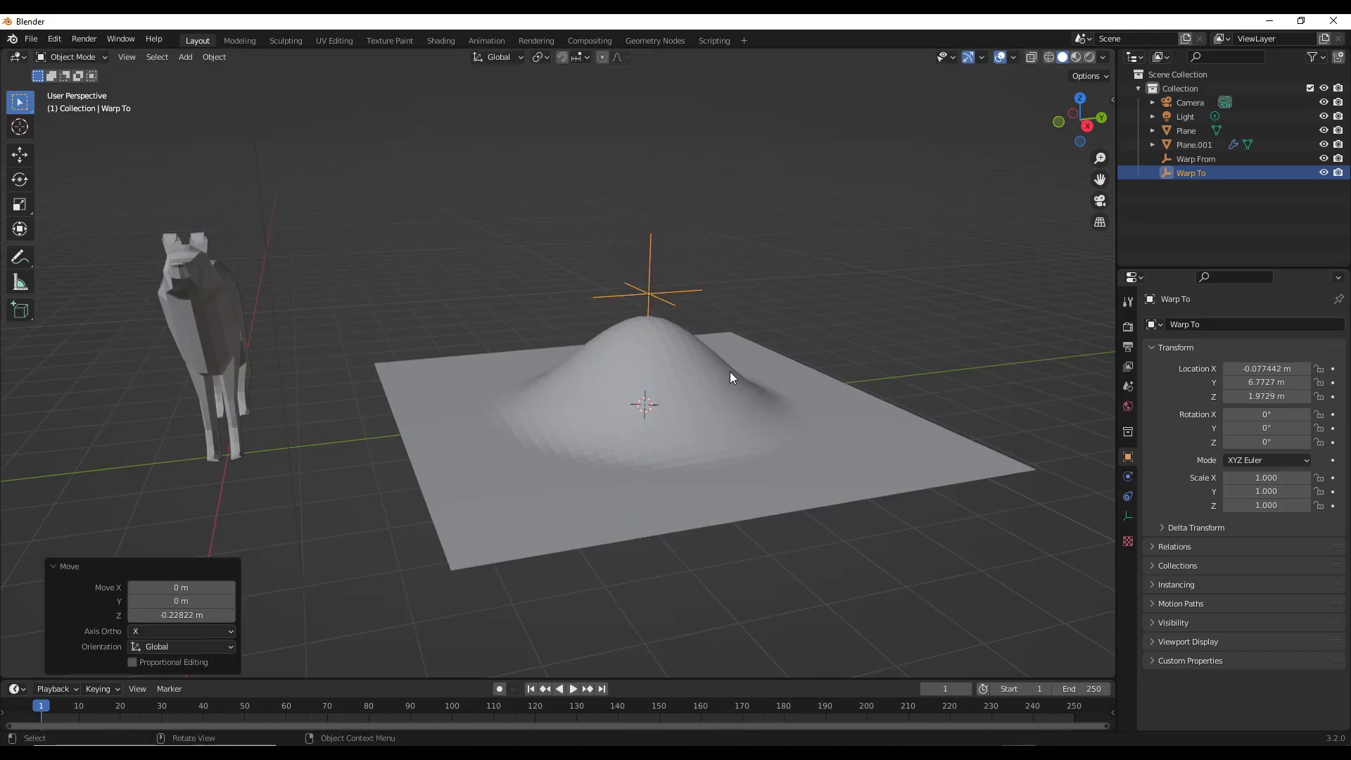
shift+click(1204, 159)
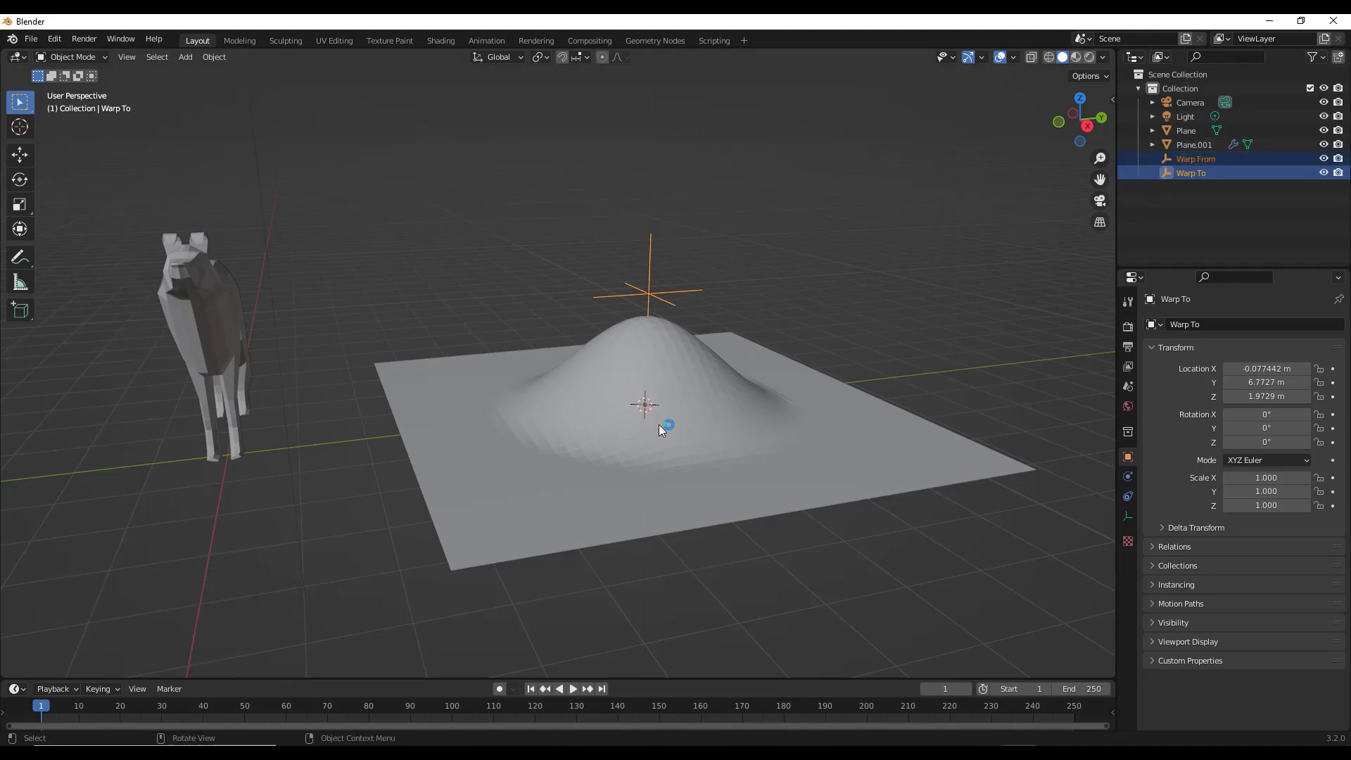
mouse_move(658, 424)
middle_down()
mouse_move(644, 348)
mouse_move(641, 418)
middle_up()
key(g)
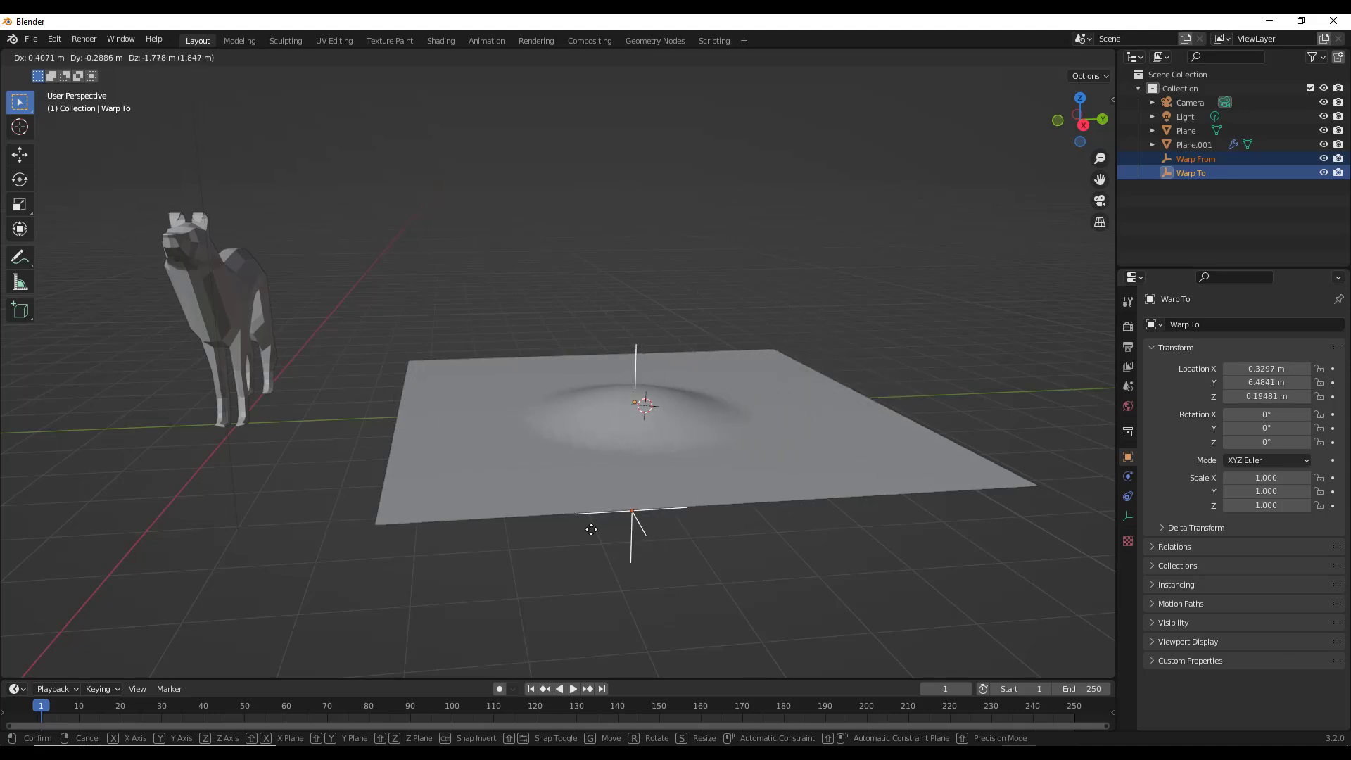
key(z)
key(x)
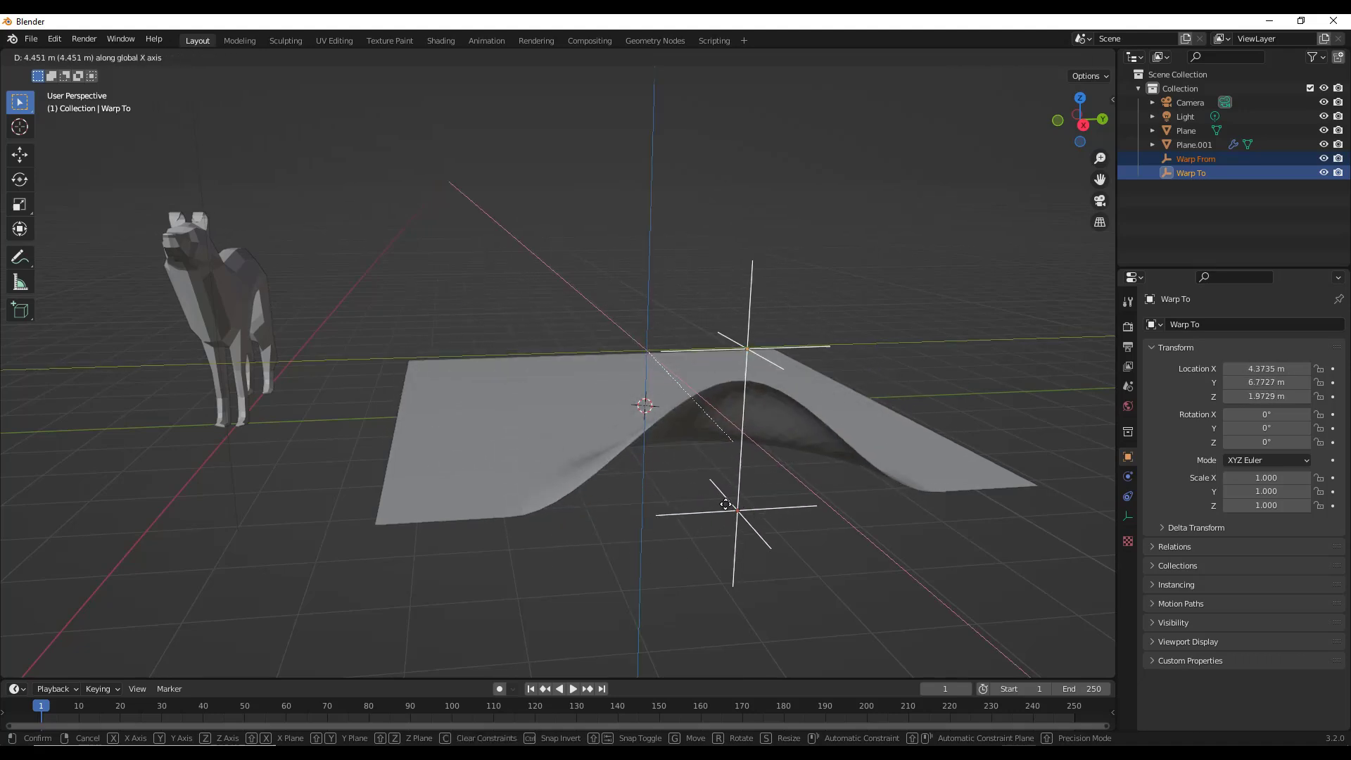
key(c)
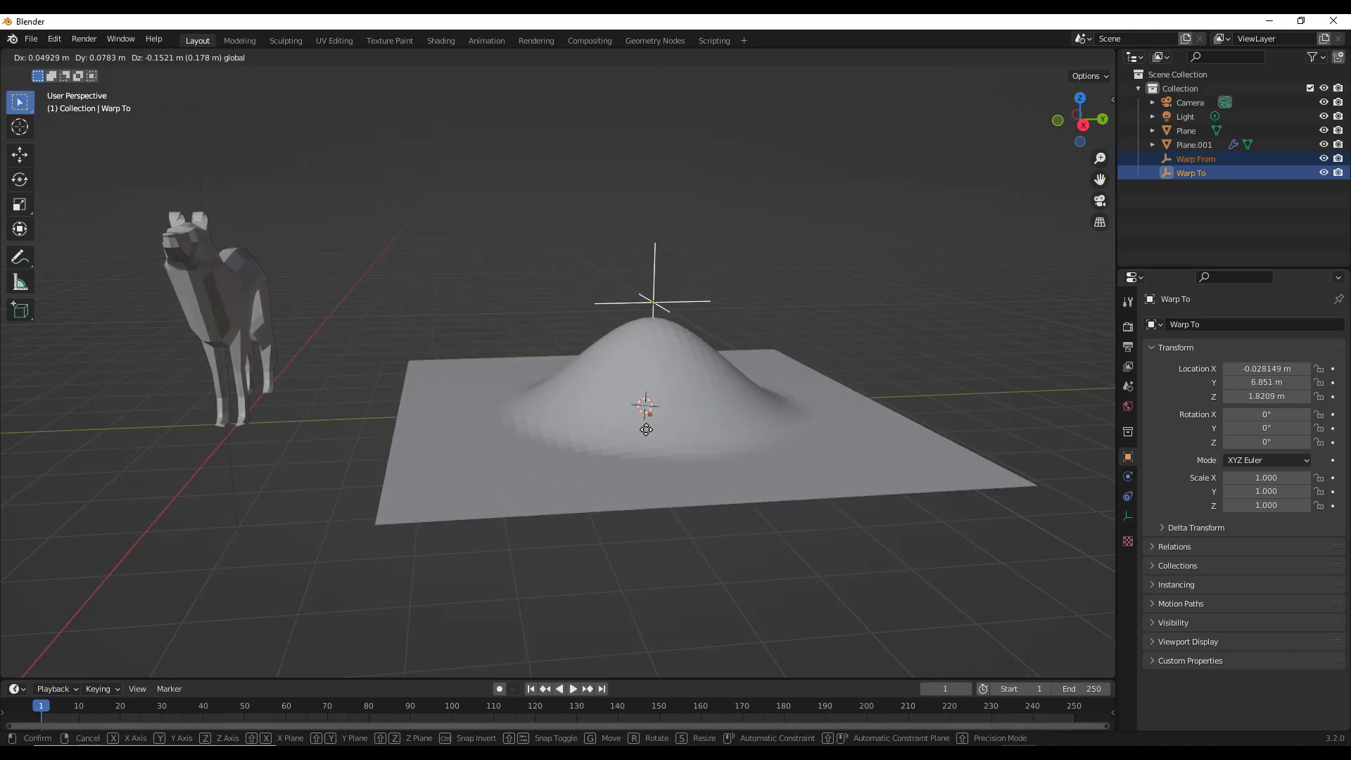
- Confirm the empties' move, select Plane.001, and expand its Warp modifier's Texture options
click(648, 416)
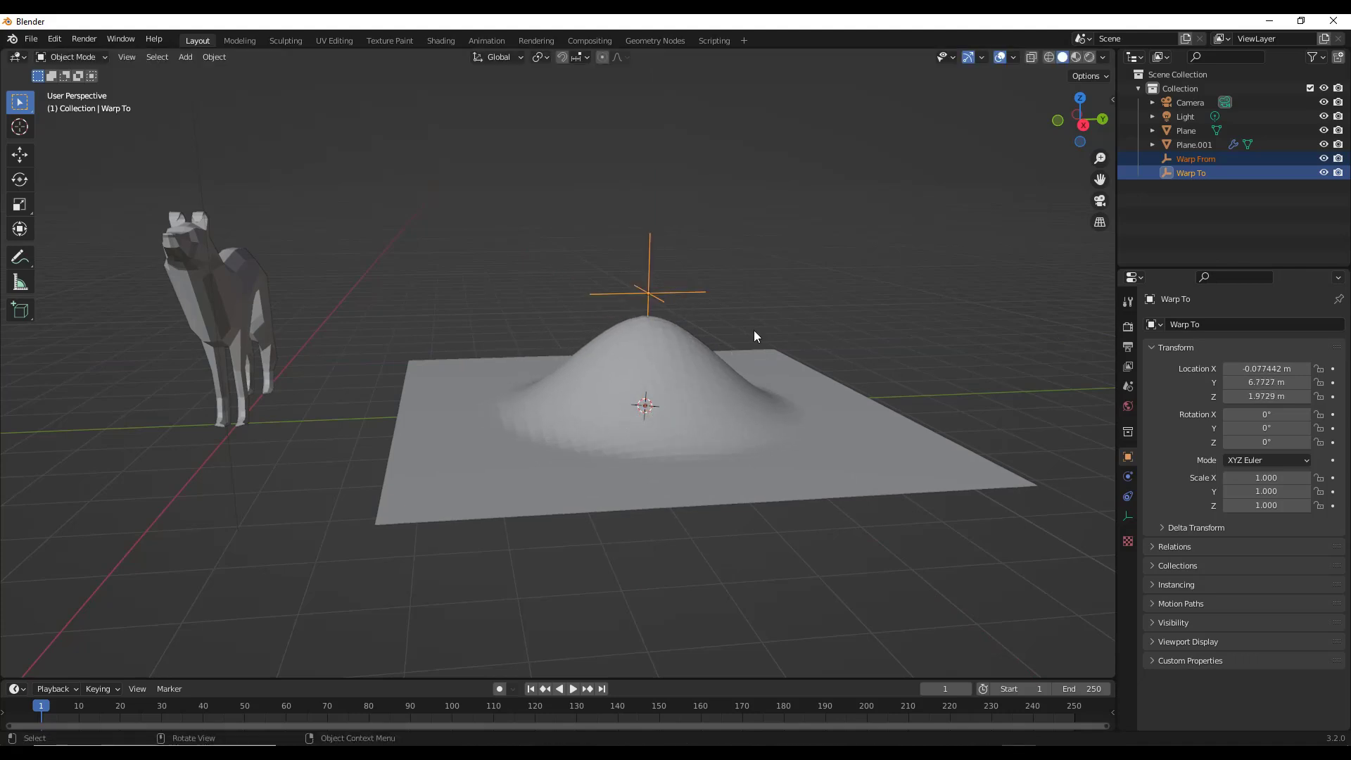
click(805, 396)
middle_drag(714, 417, 703, 406)
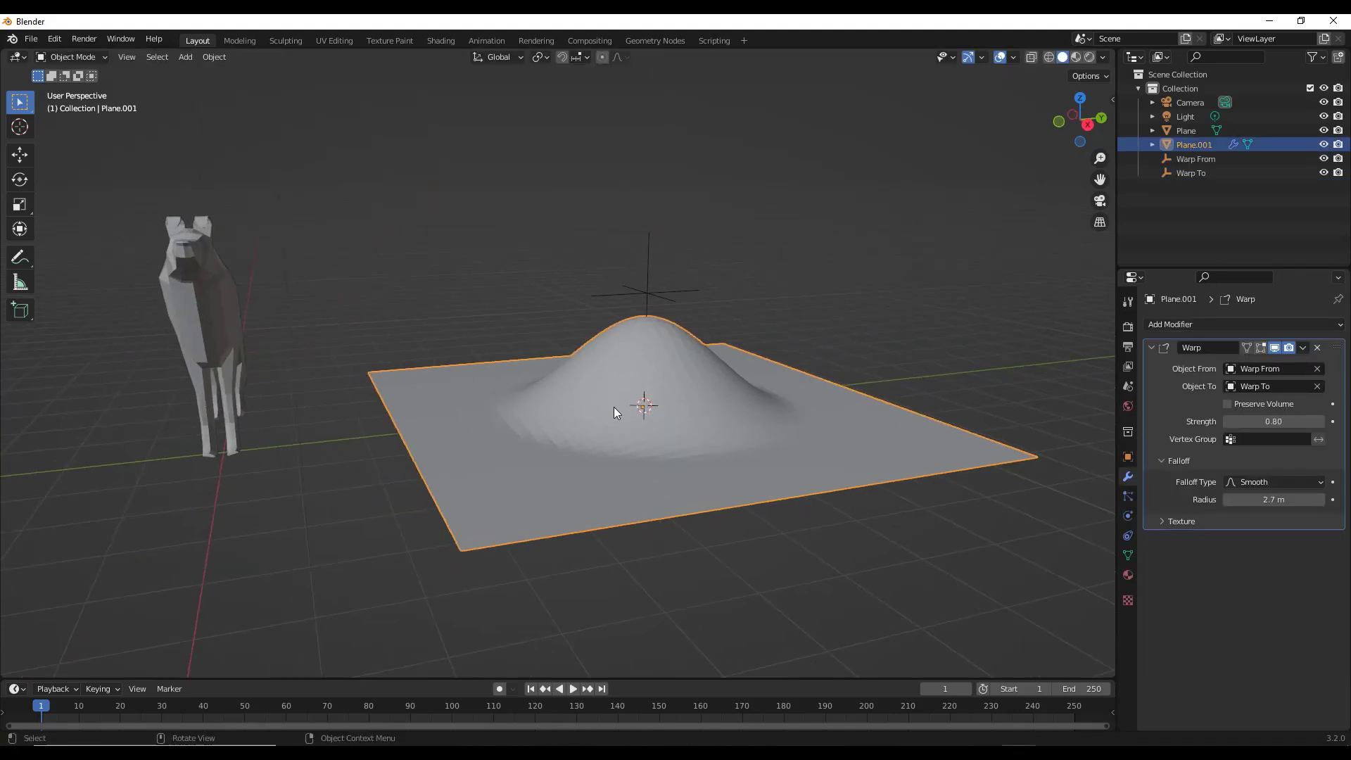
scroll(638, 407, up, 2)
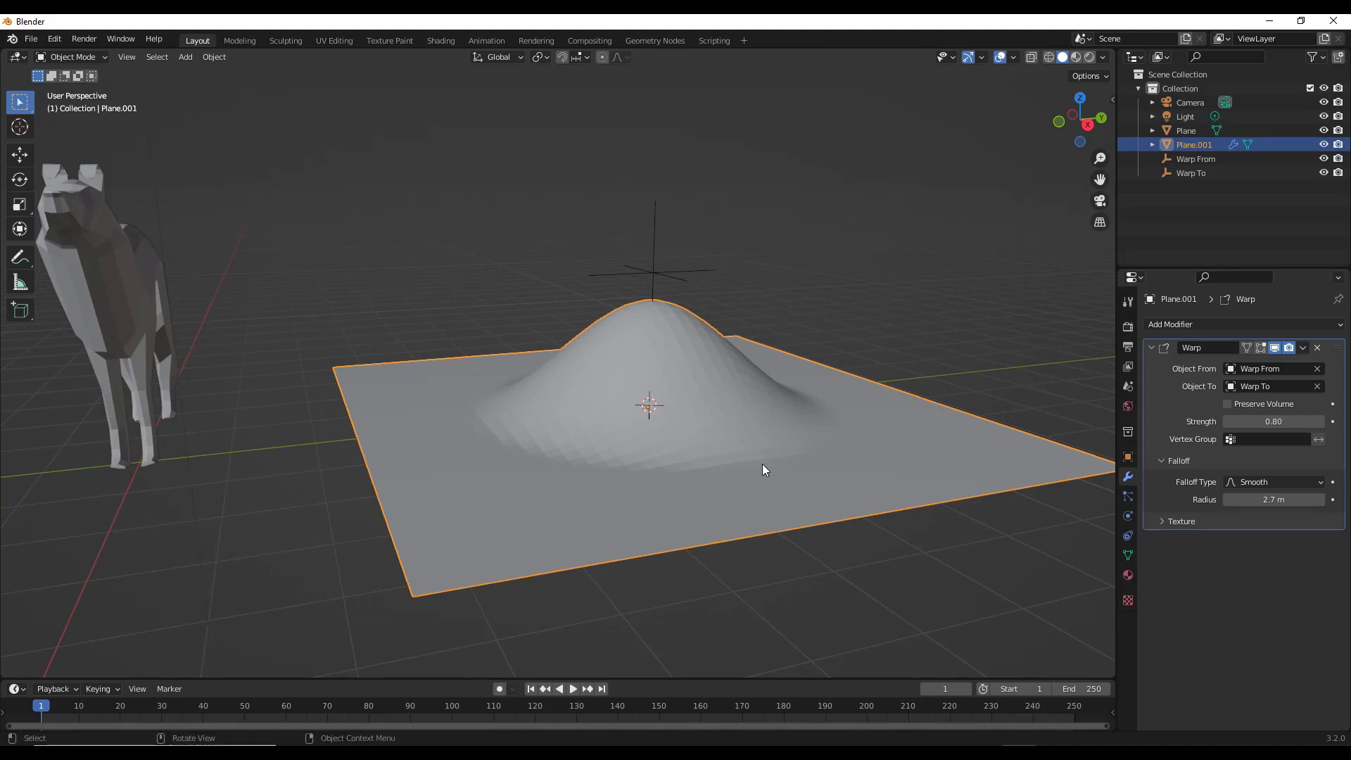
click(1182, 522)
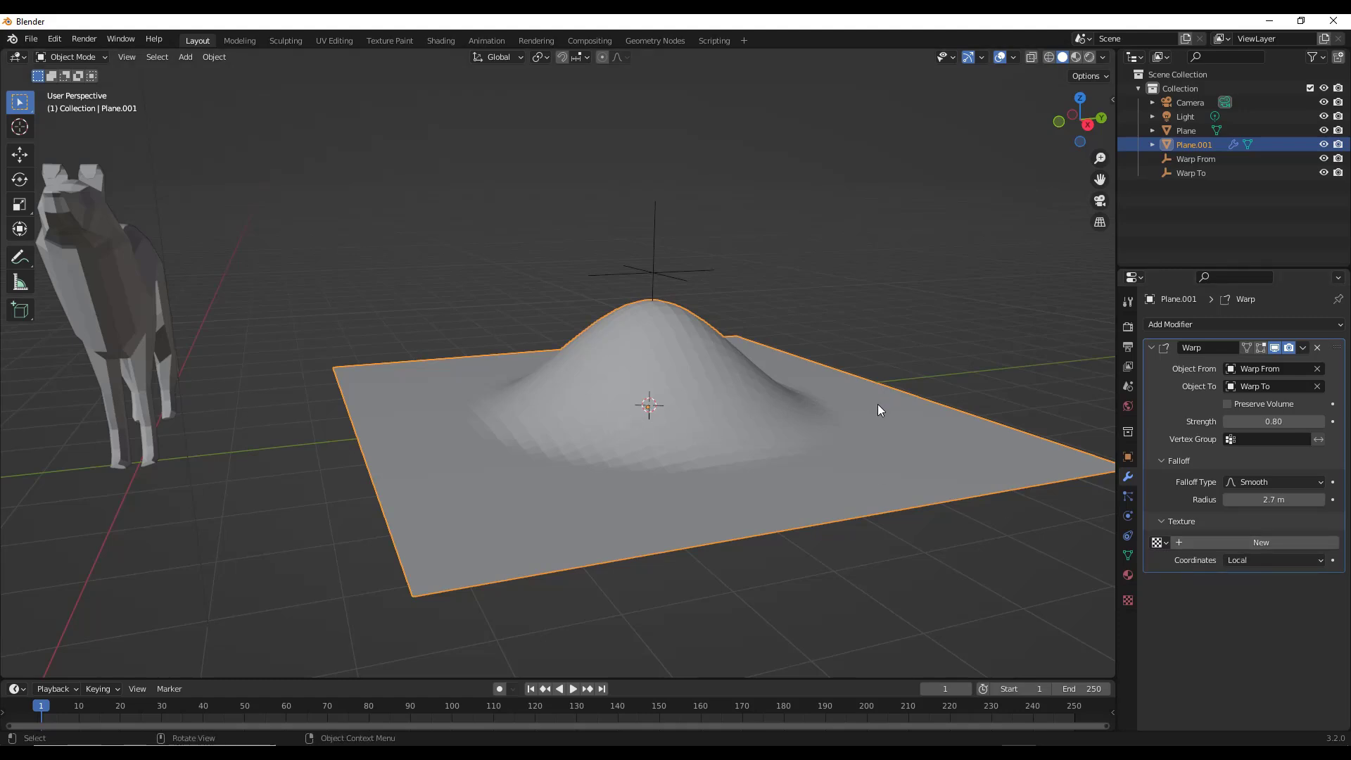
mouse_move(652, 378)
middle_down()
mouse_move(645, 315)
mouse_move(650, 398)
middle_up()
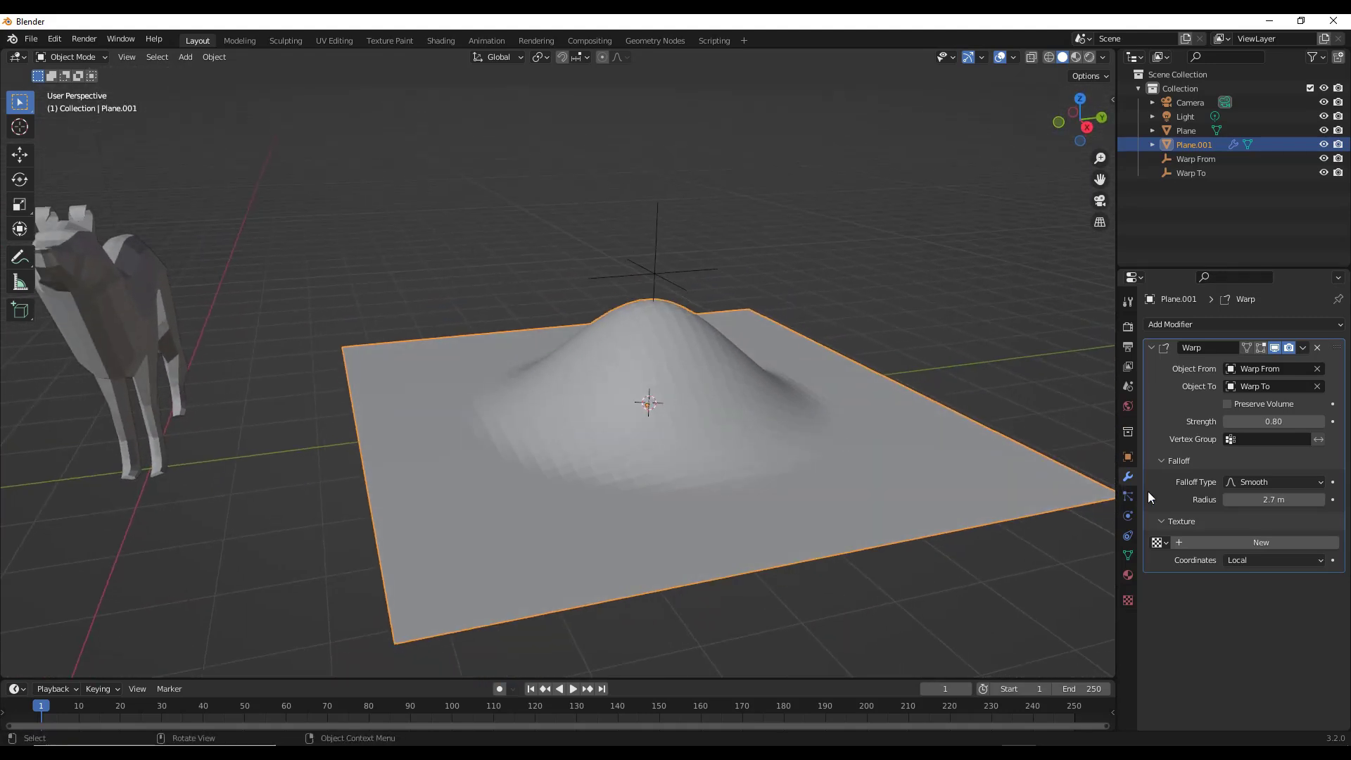
- Create a new texture for the Warp modifier and set its type to Noise
click(1233, 544)
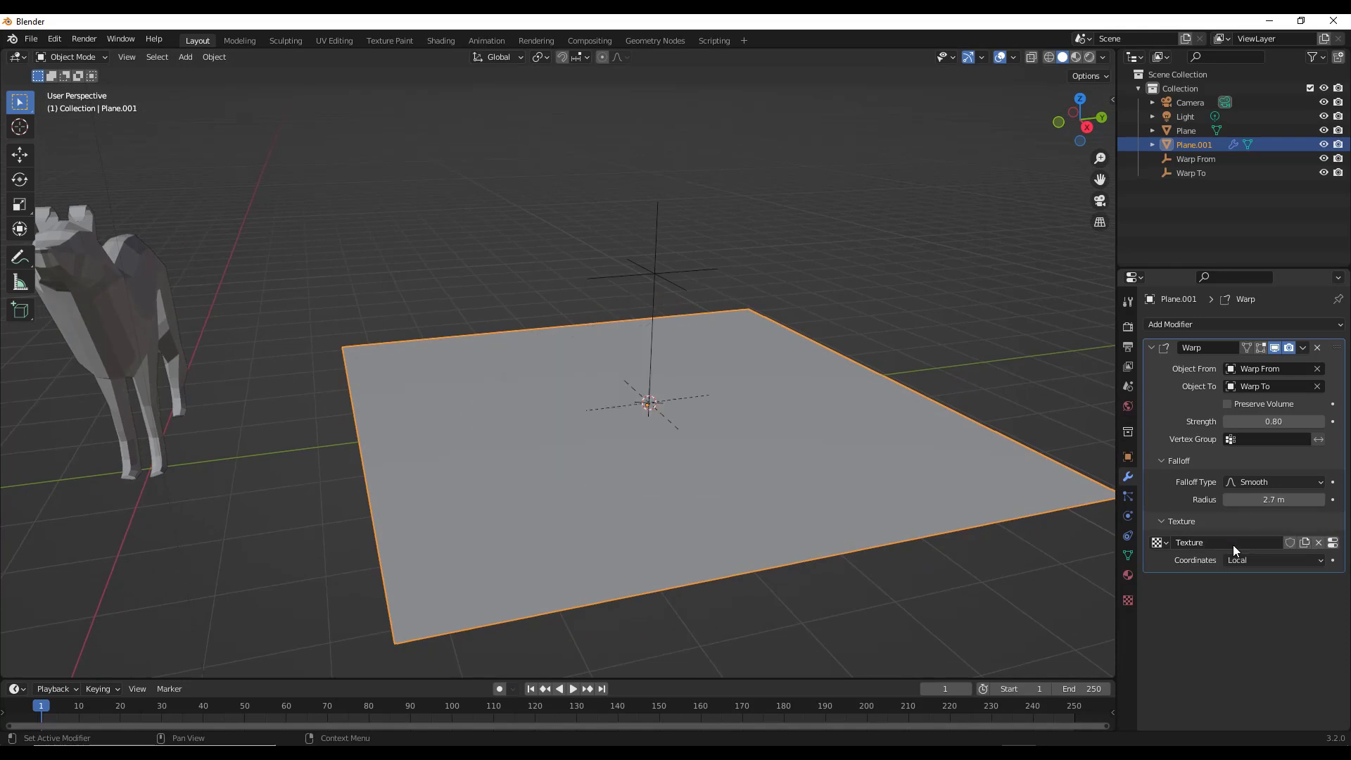
click(1332, 543)
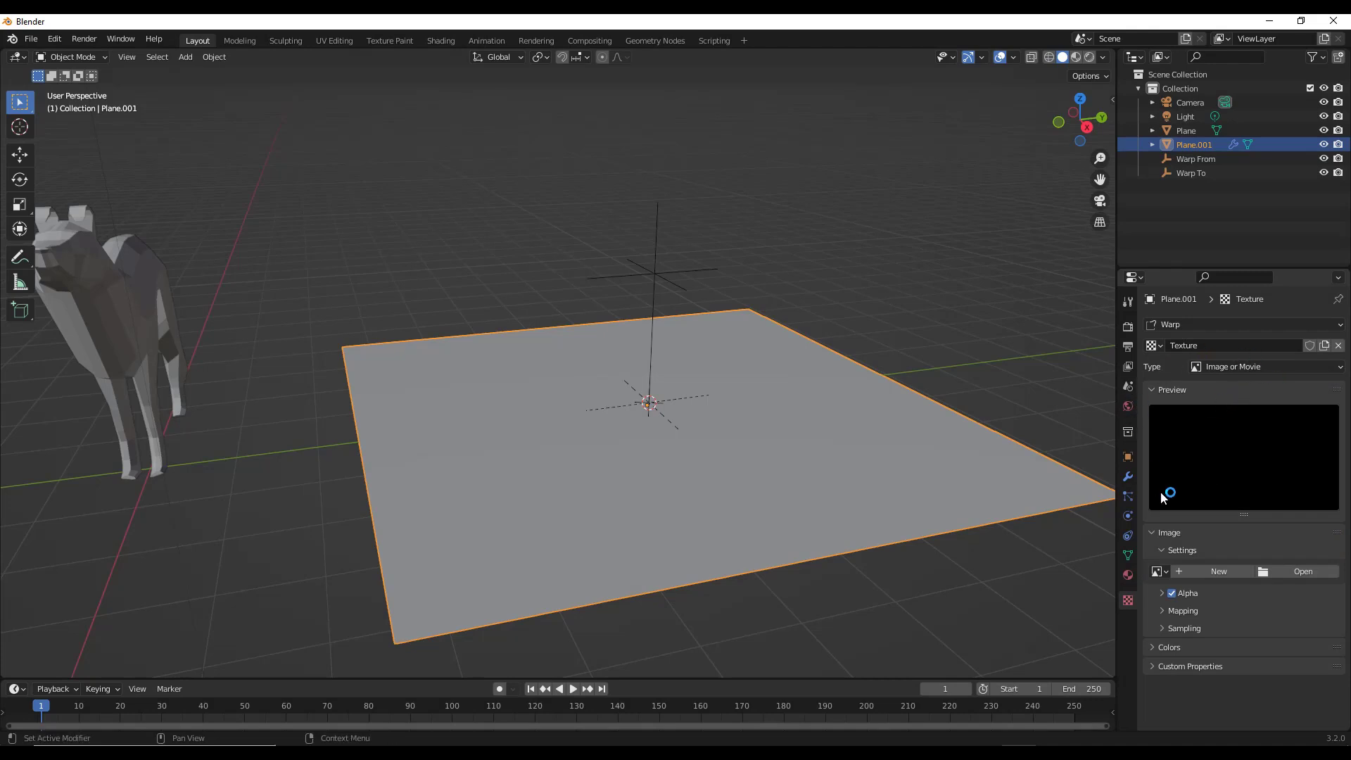
click(1219, 365)
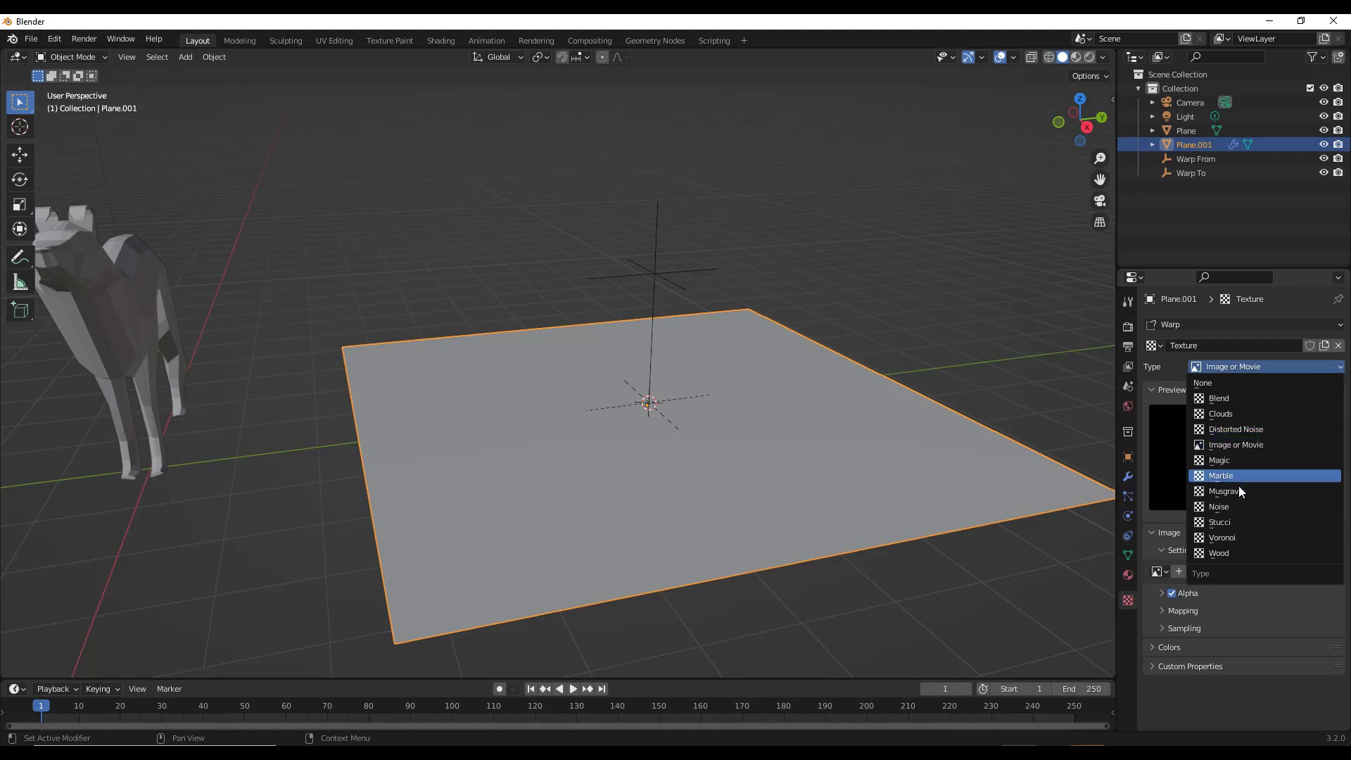
click(1240, 507)
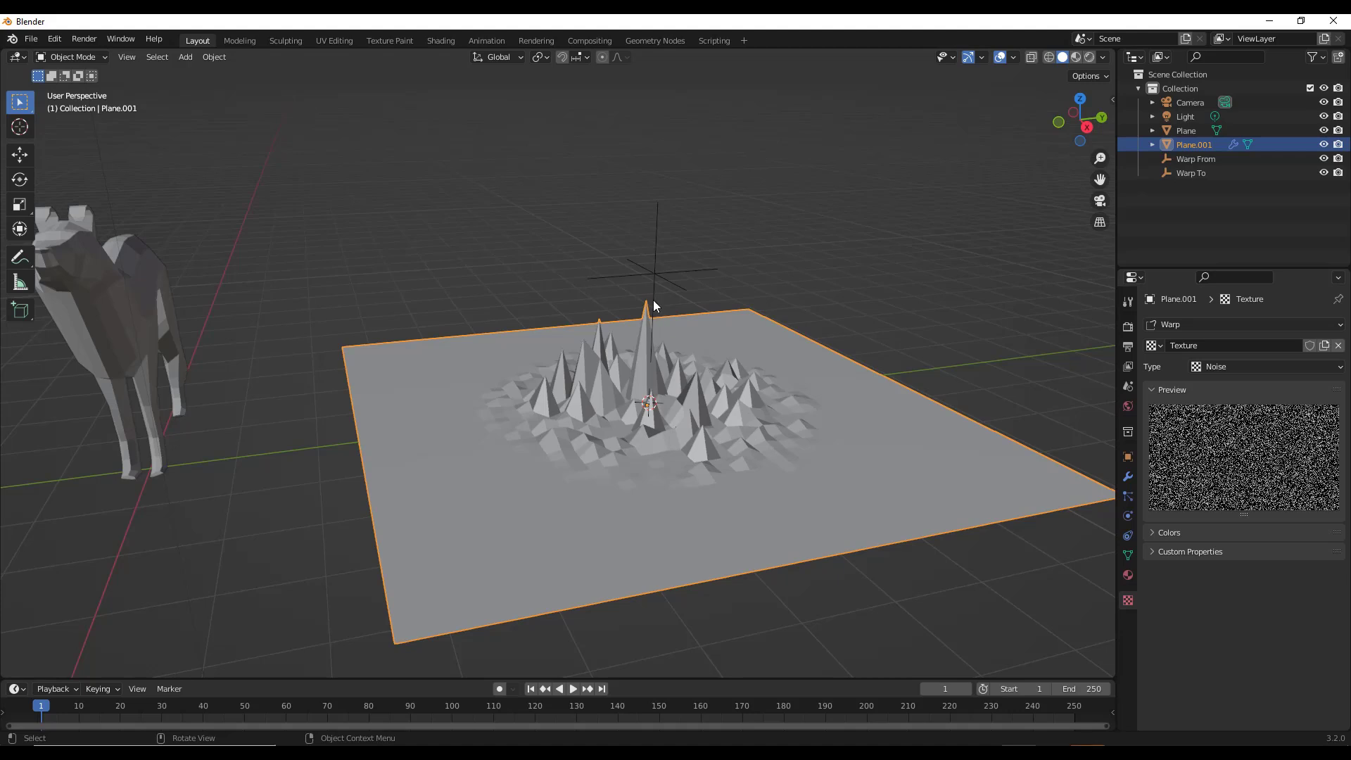
- Change the warp texture type to Voronoi
middle_drag(674, 363, 716, 366)
click(1230, 366)
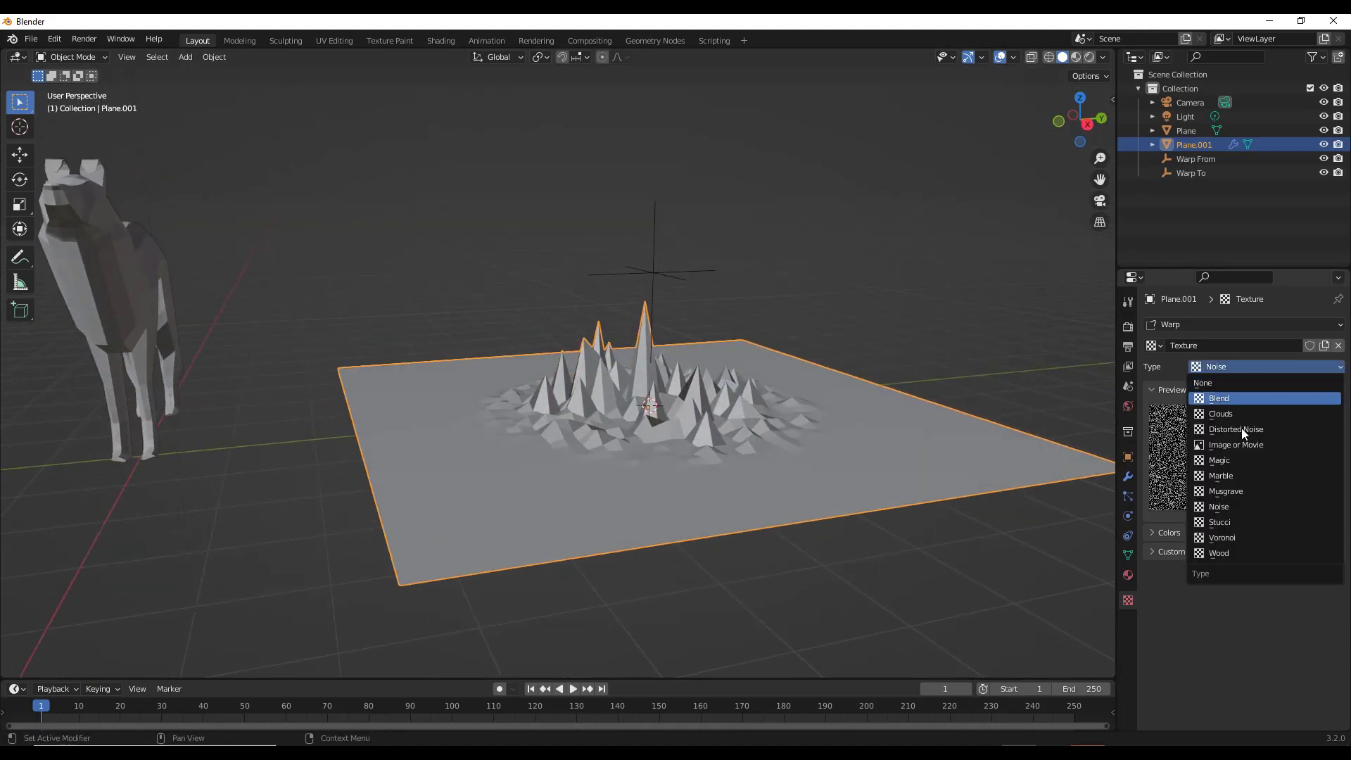
click(1237, 537)
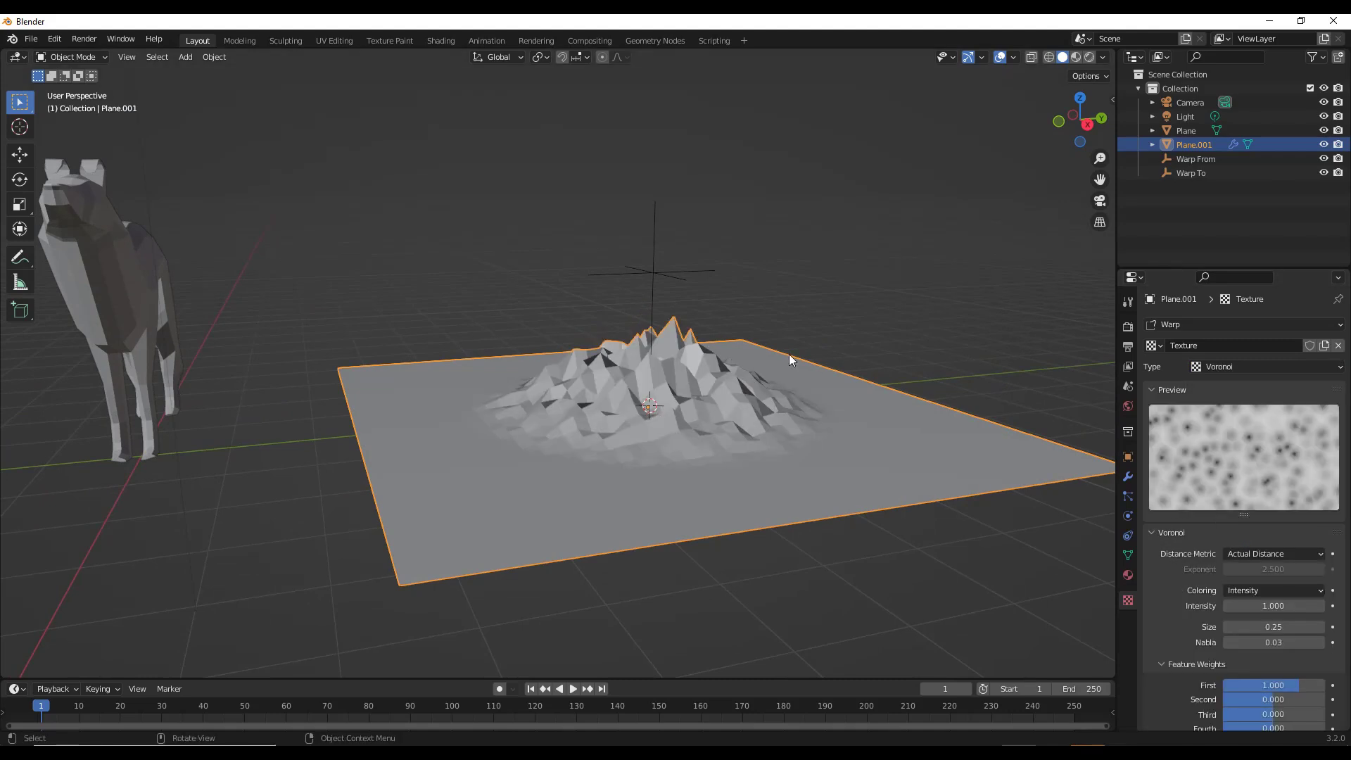
- Set Voronoi size 0.29 and first weight 0.810, then raise the Warp To empty about 0.16 m
middle_drag(790, 355, 824, 363)
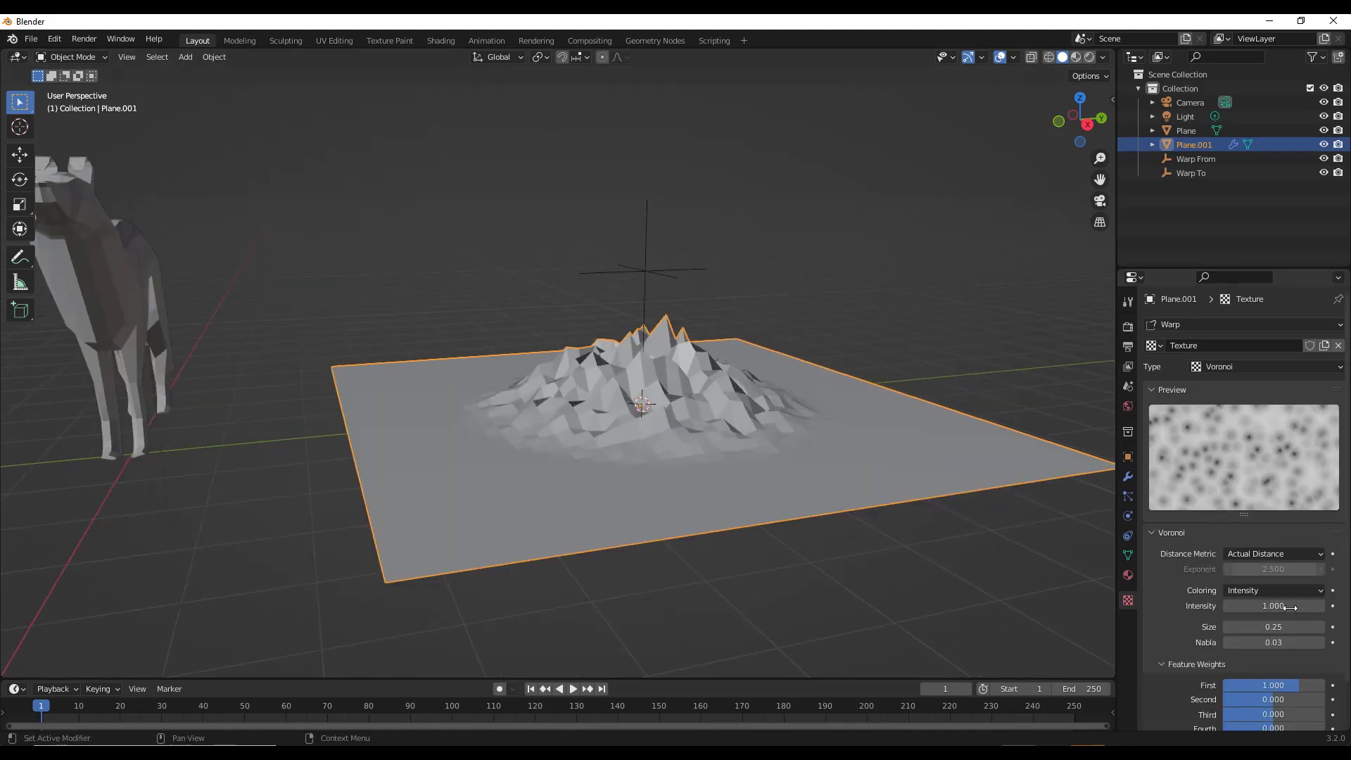
mouse_move(1269, 607)
mouse_down()
mouse_move(1302, 607)
mouse_move(1232, 599)
mouse_move(1266, 599)
mouse_up()
scroll(1260, 618, down, 1)
drag(1267, 657, 1249, 657)
click(1218, 339)
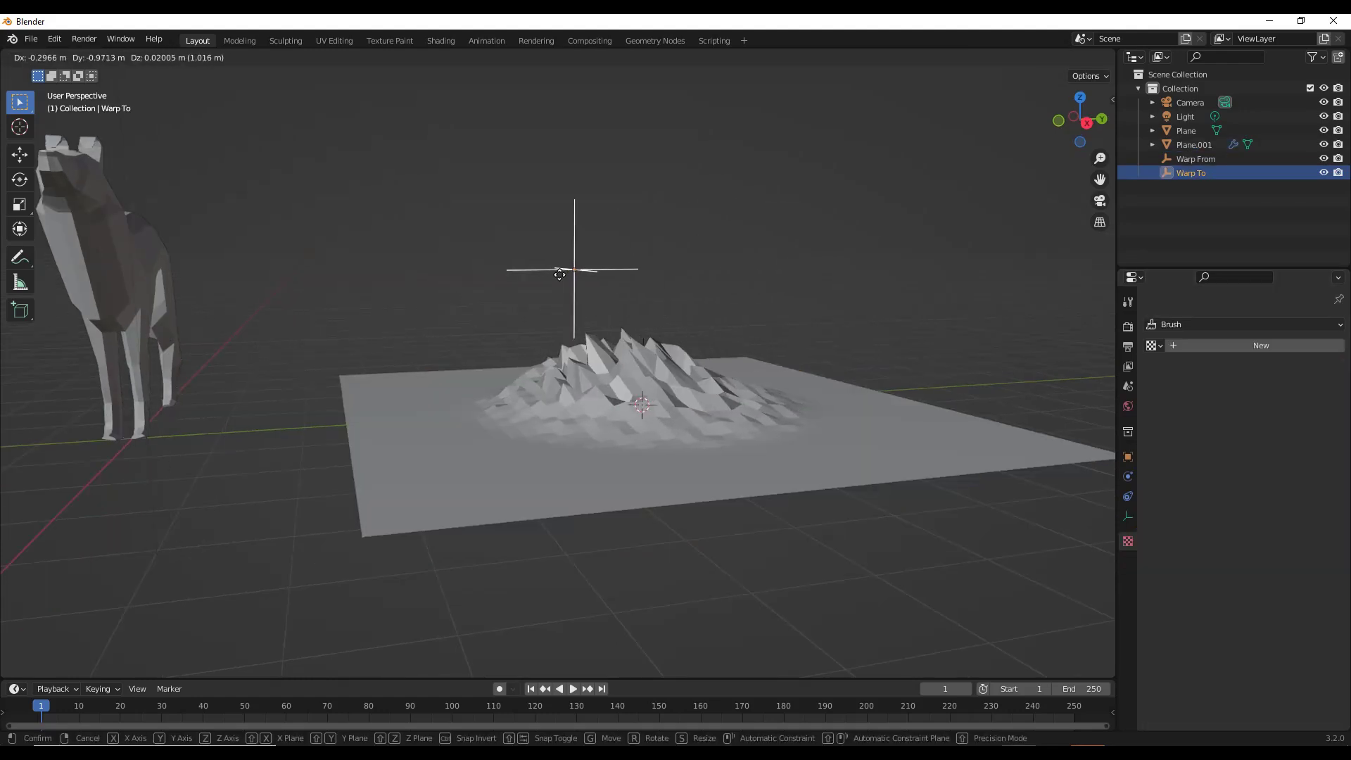
drag(559, 275, 633, 266)
scroll(561, 313, down, 3)
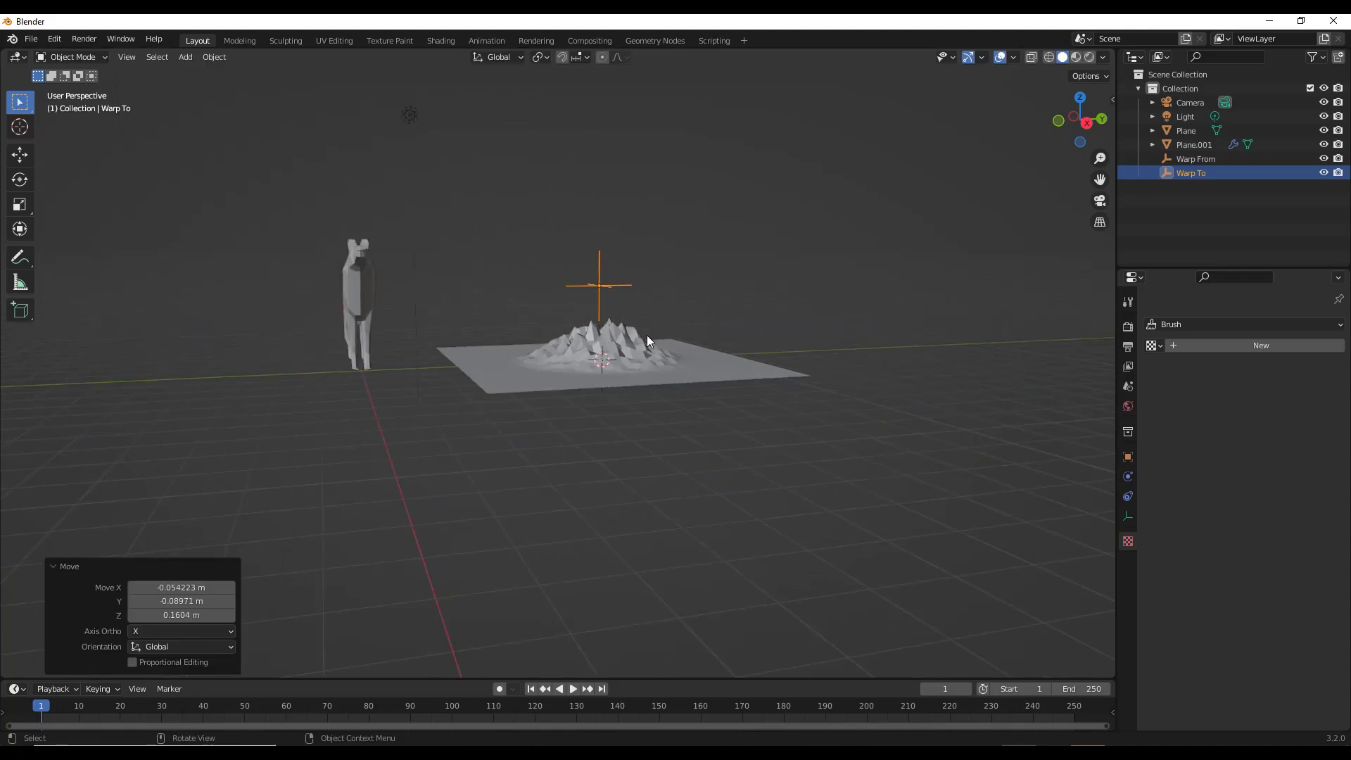
middle_drag(648, 335, 615, 365)
shift+click(588, 374)
key(g)
drag(507, 356, 457, 387)
drag(574, 360, 463, 367)
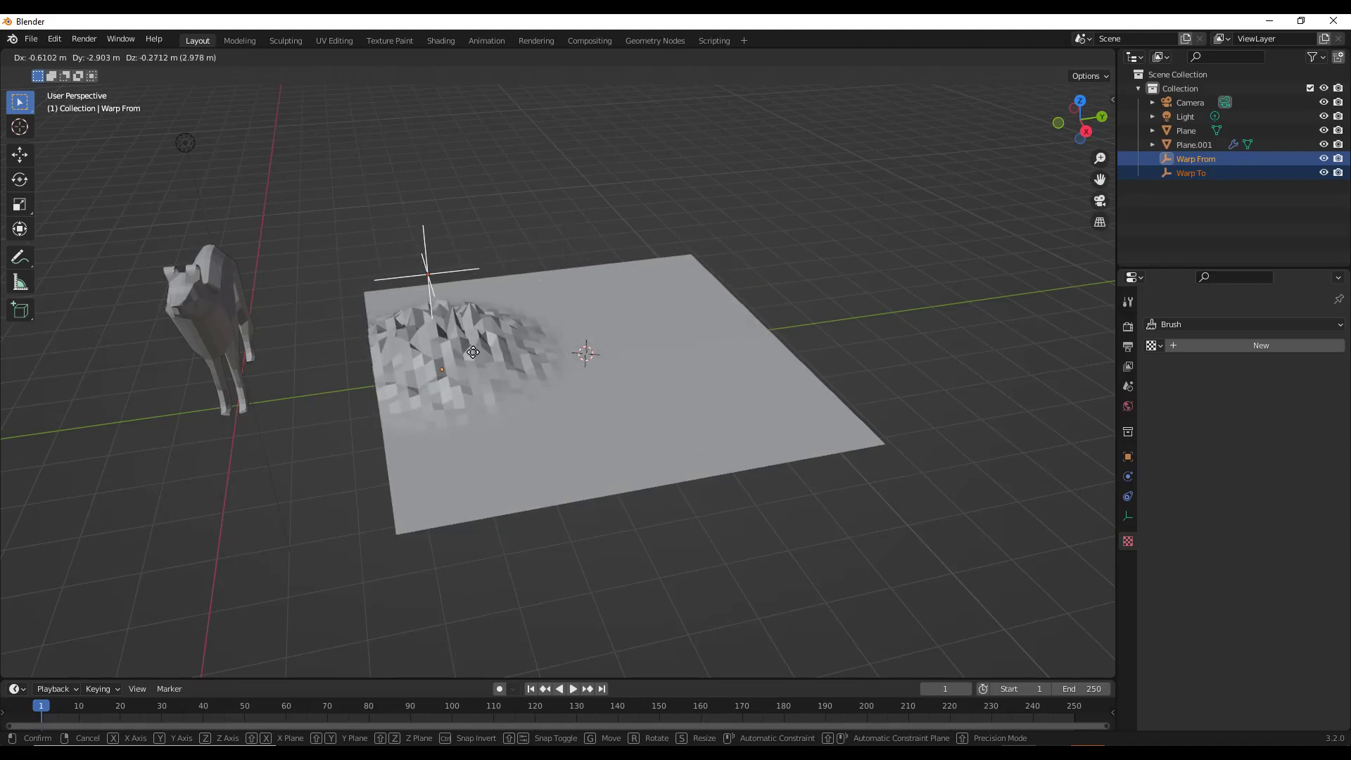
right_click(479, 356)
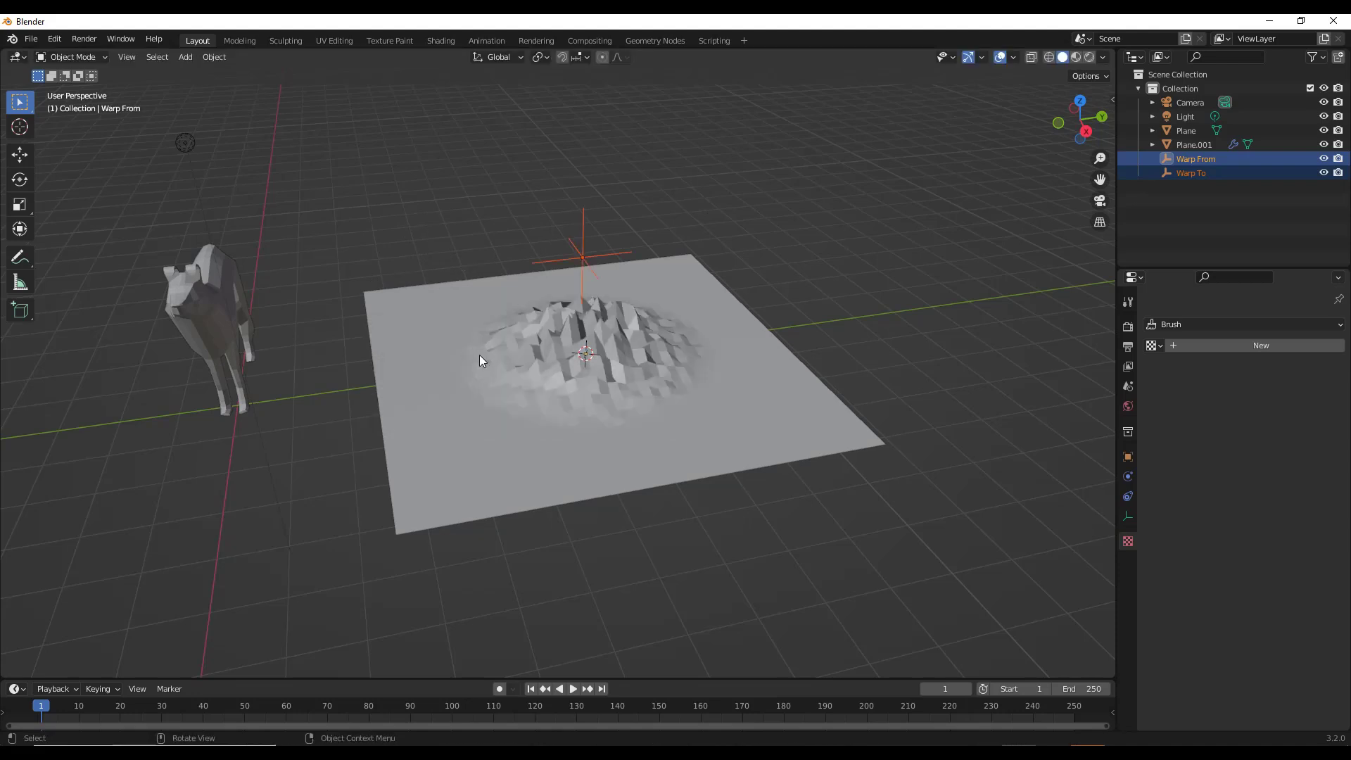
- In Right Ortho view, move the warp empties to one plane edge and keyframe their location at frame 1
click(1086, 131)
key(g)
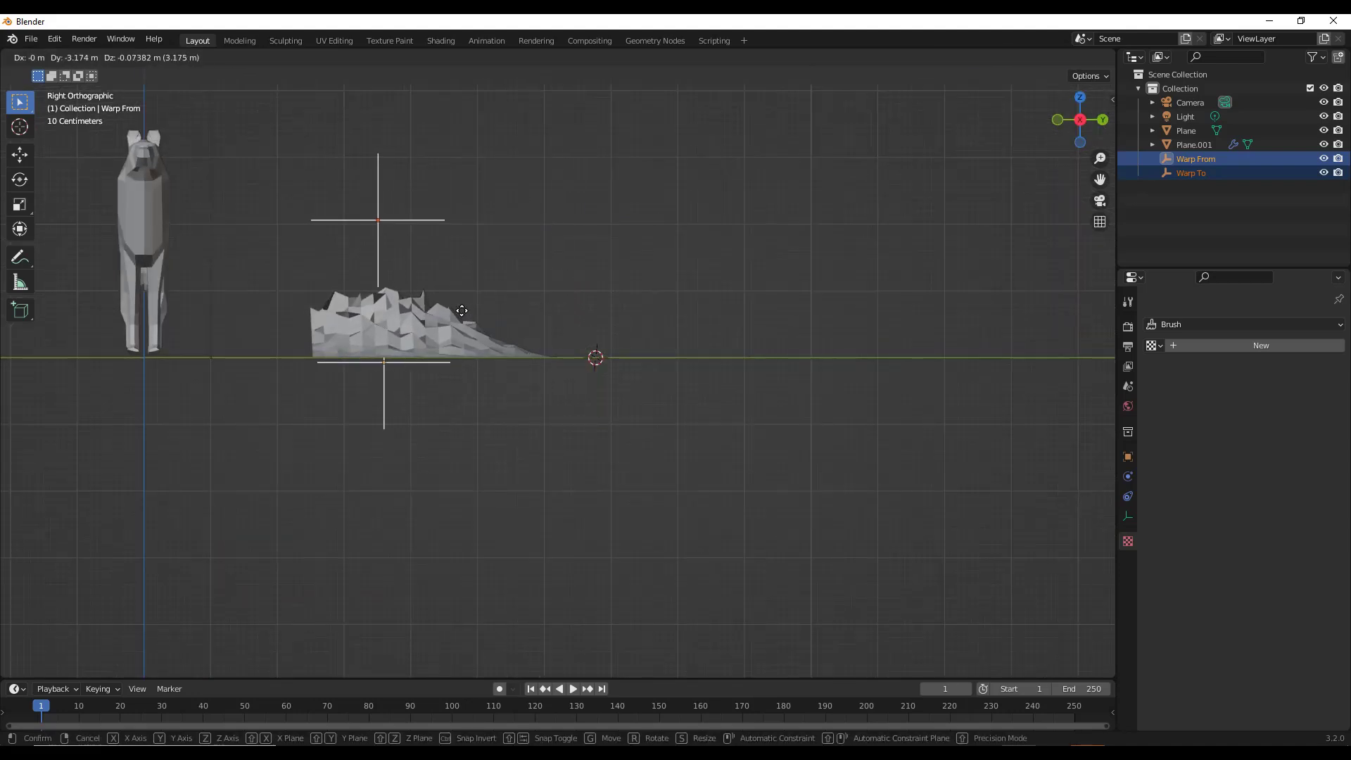
click(411, 327)
drag(471, 680, 470, 505)
key(i)
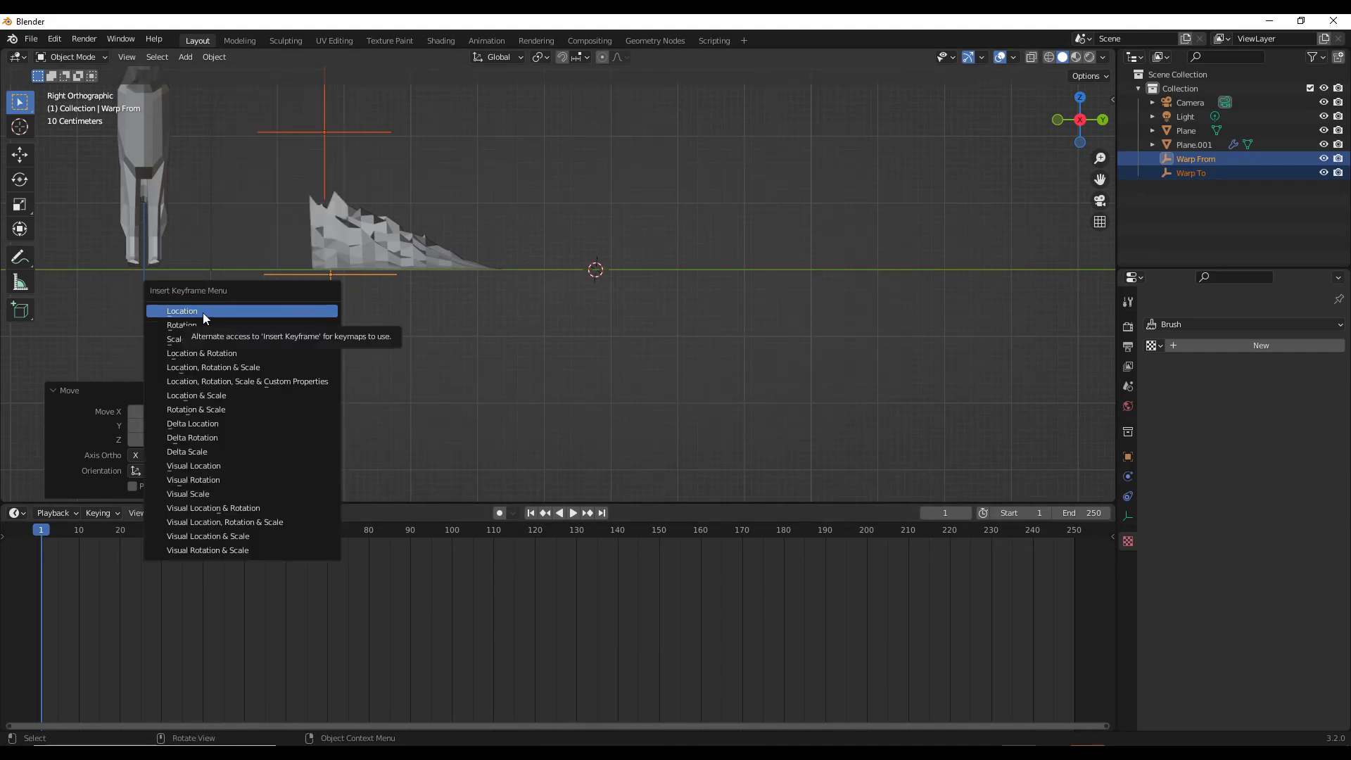
click(202, 313)
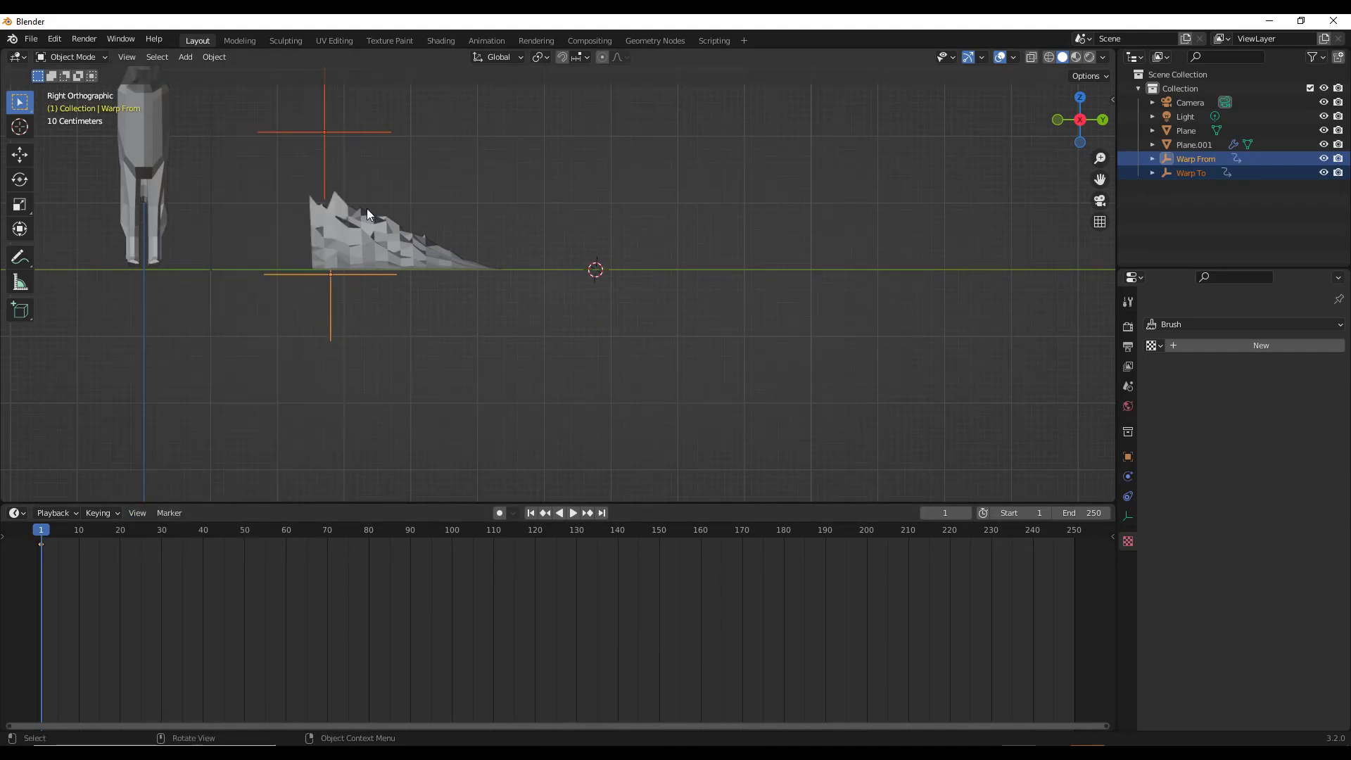
click(117, 593)
- Move the empties along Y to the plane's far edge and set the current frame to 50
key(g)
key(y)
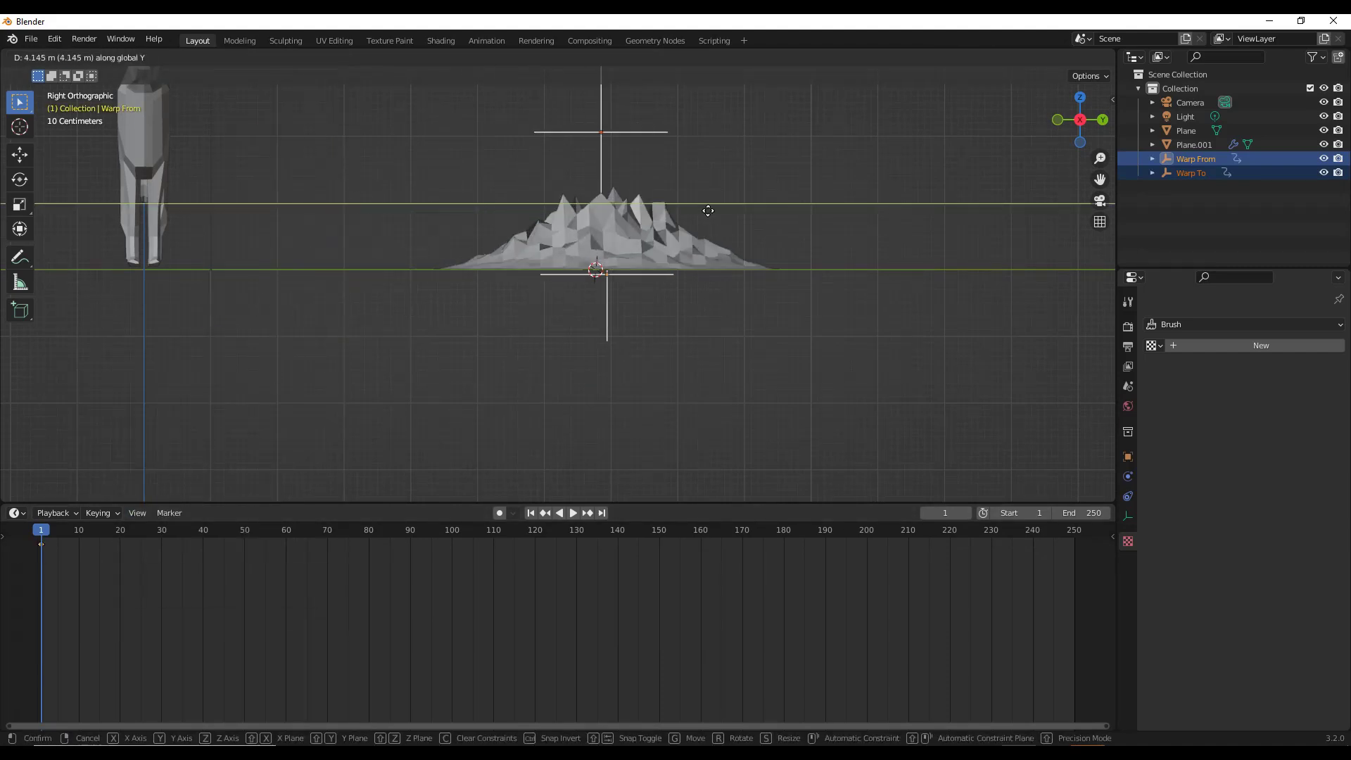
click(861, 214)
key(g)
right_click(880, 233)
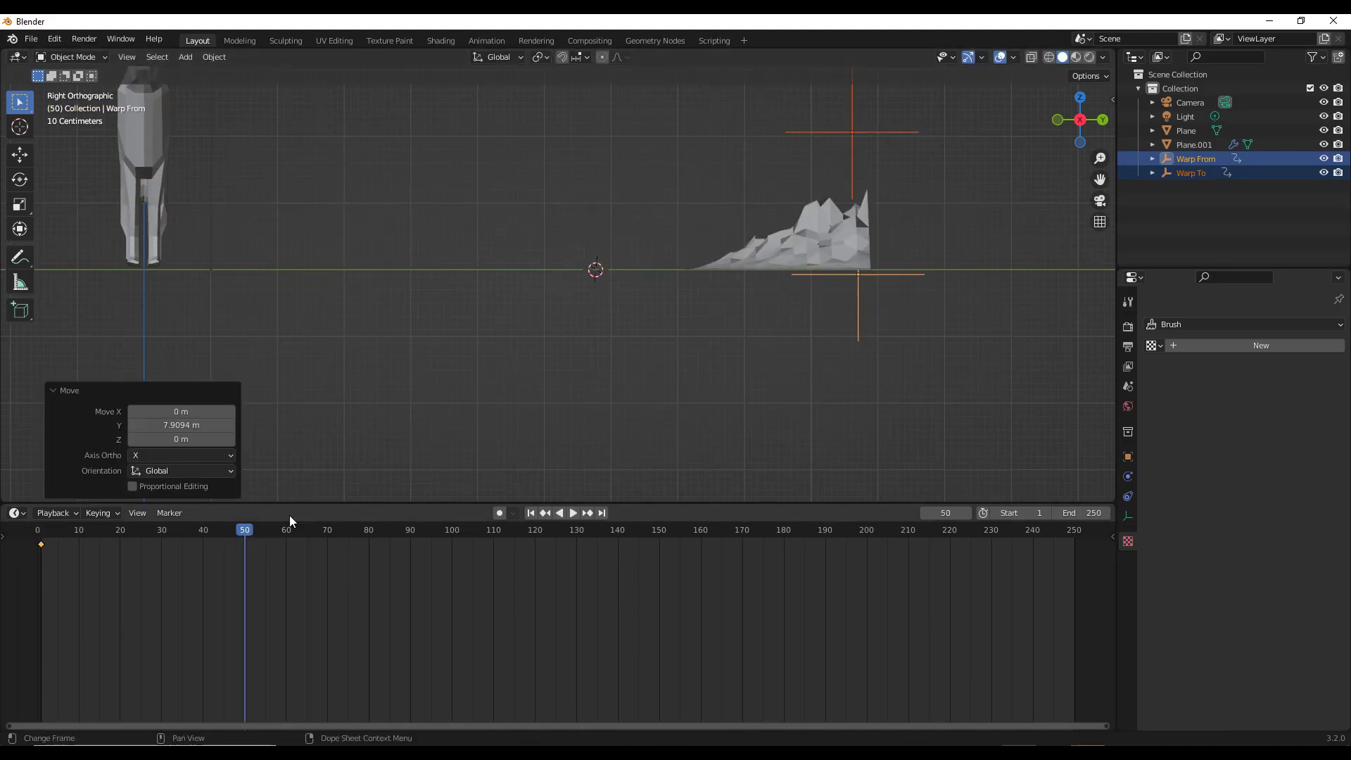
middle_drag(423, 303, 493, 366)
click(572, 513)
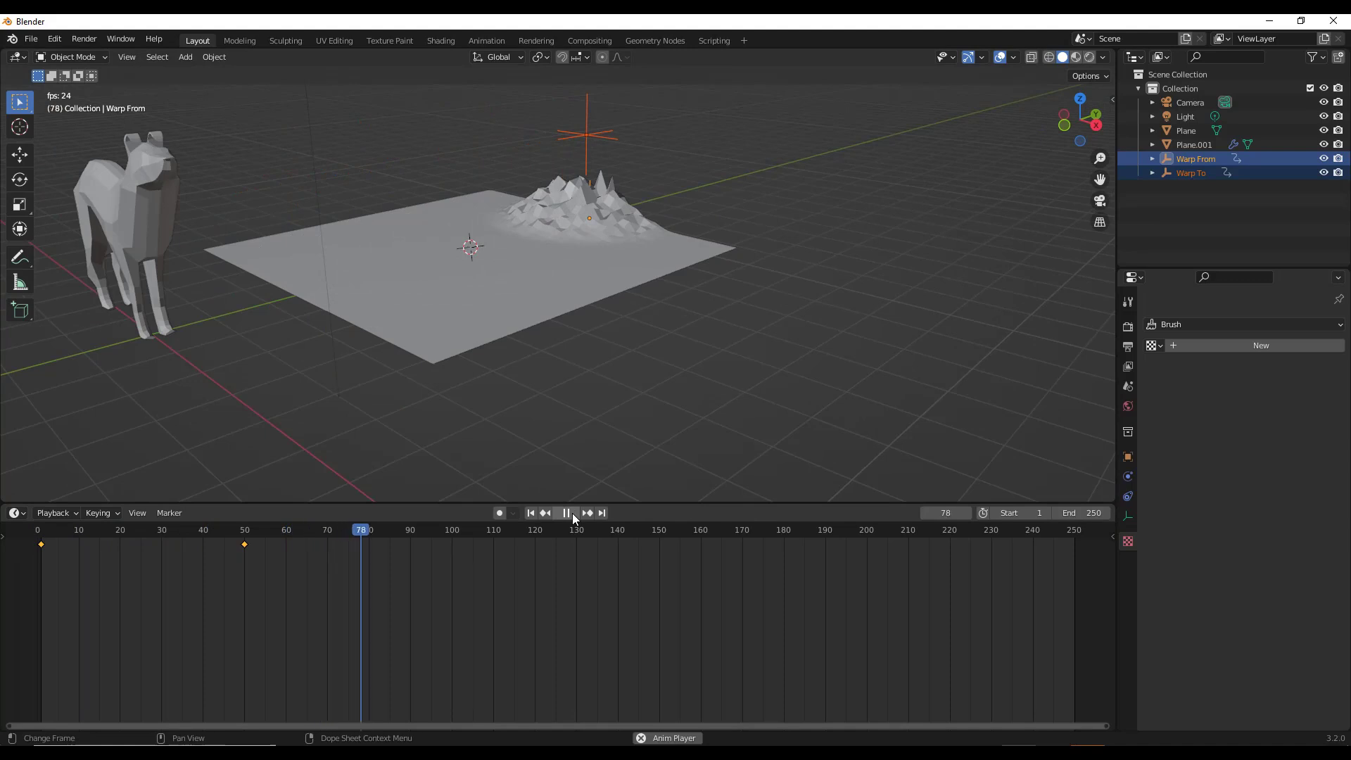
- Replay the mound's sweep from frame 1 and orbit the view to watch it cross the plane
click(572, 514)
click(532, 513)
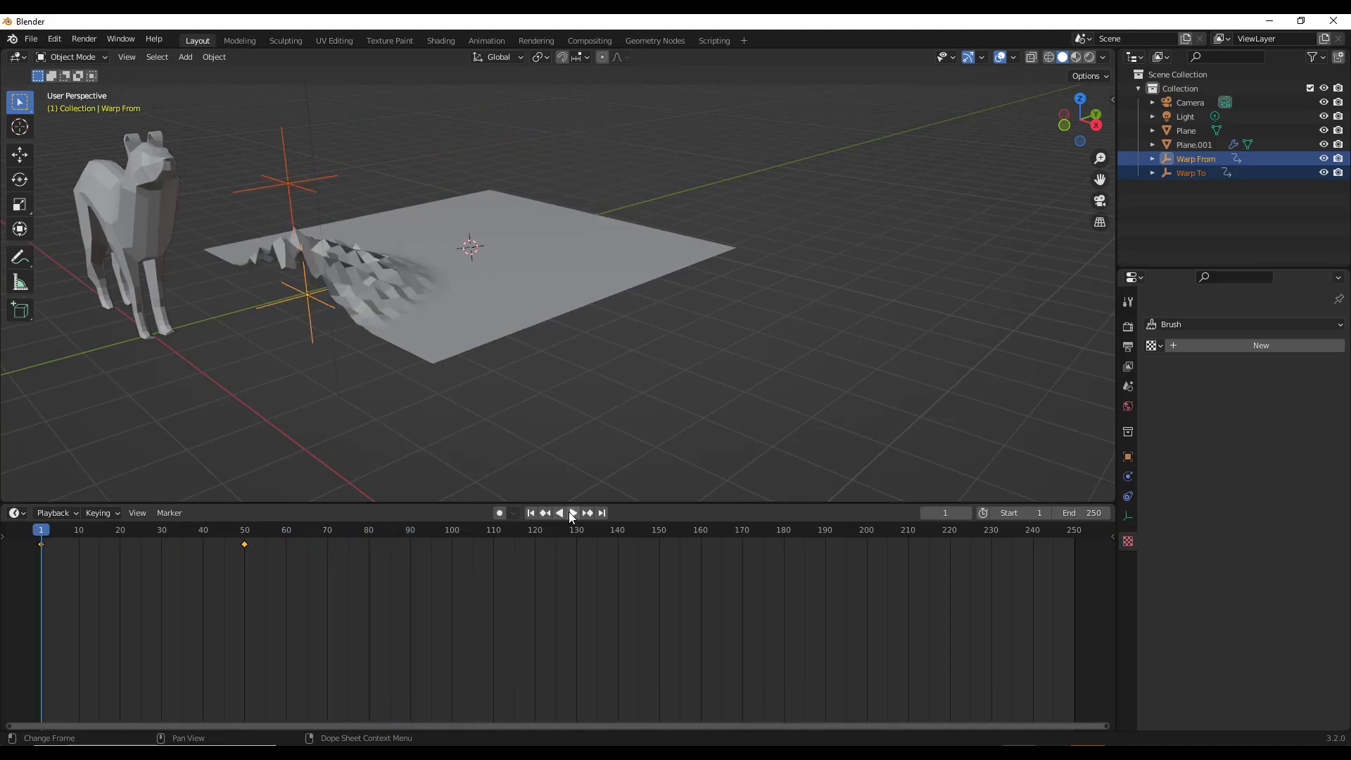
click(573, 514)
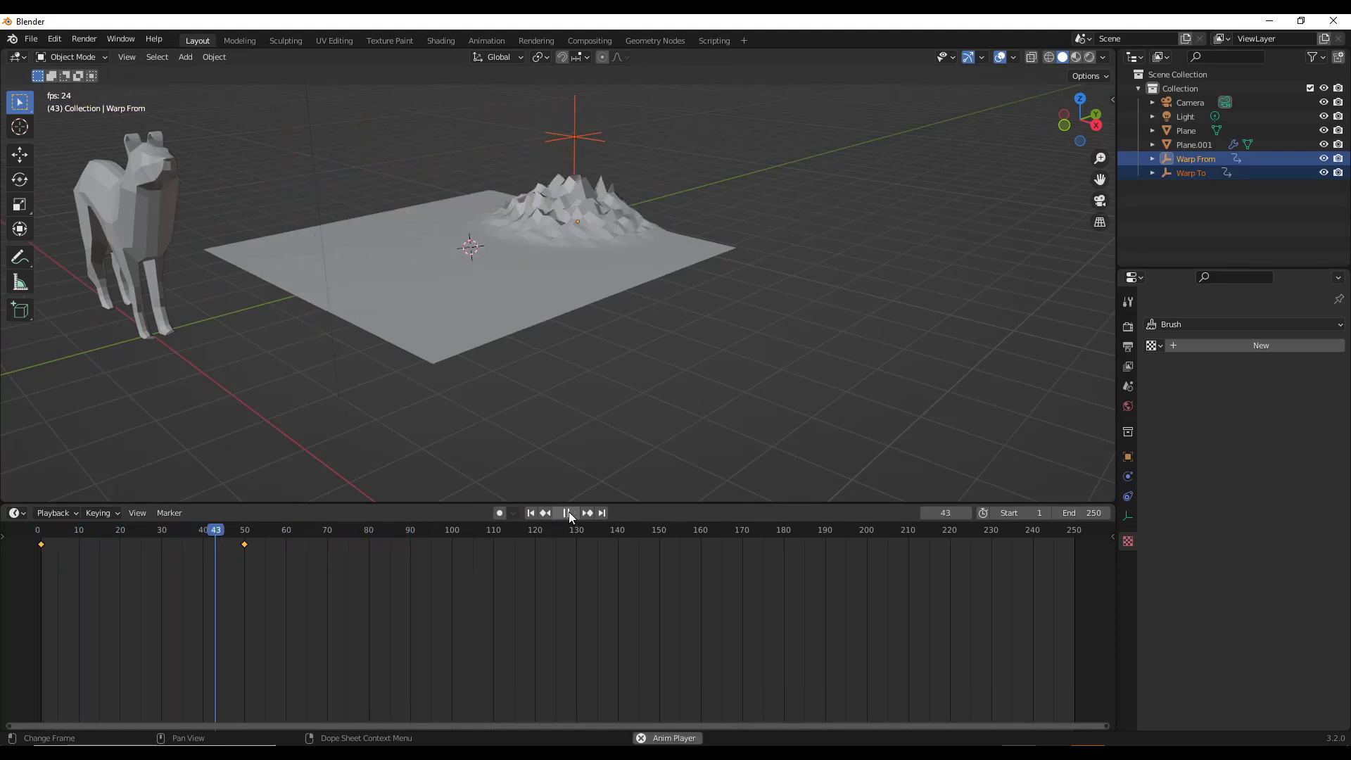
middle_drag(680, 217, 372, 176)
scroll(344, 235, up, 4)
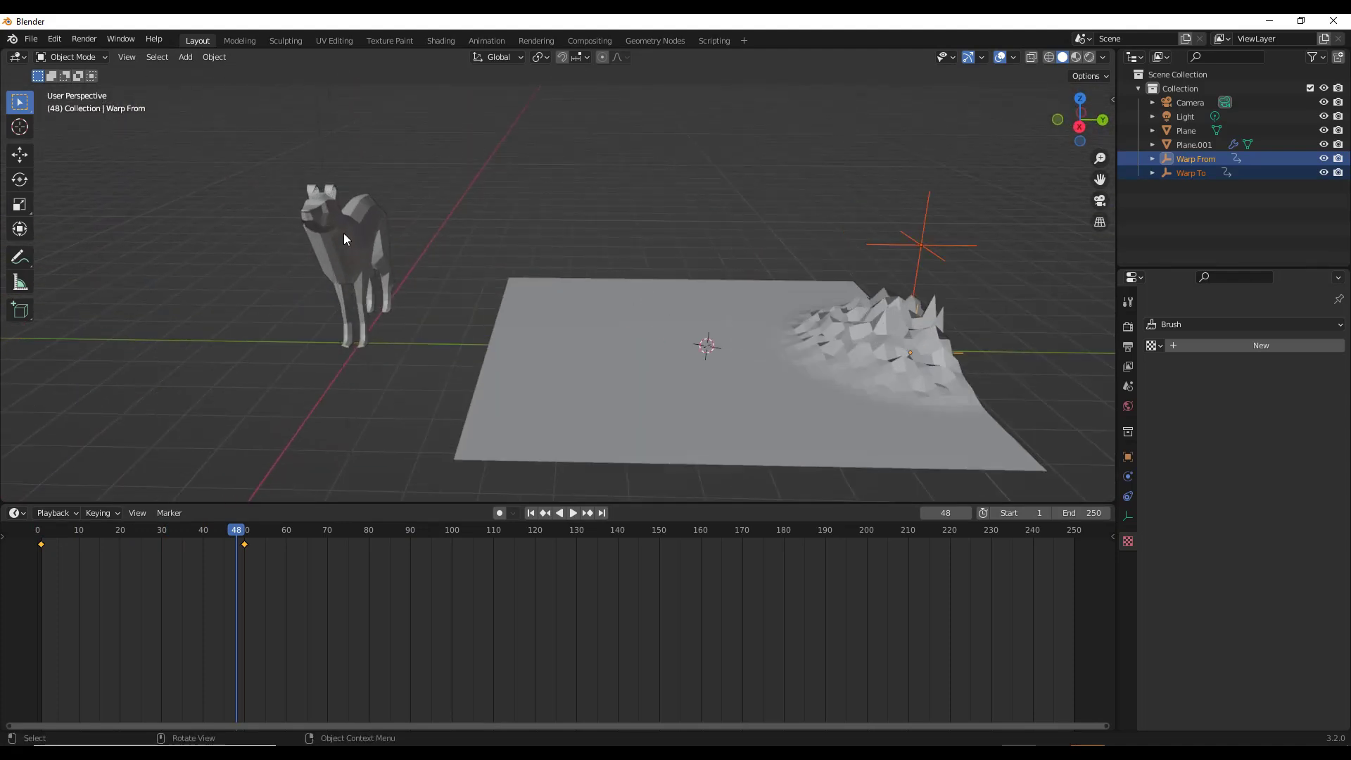